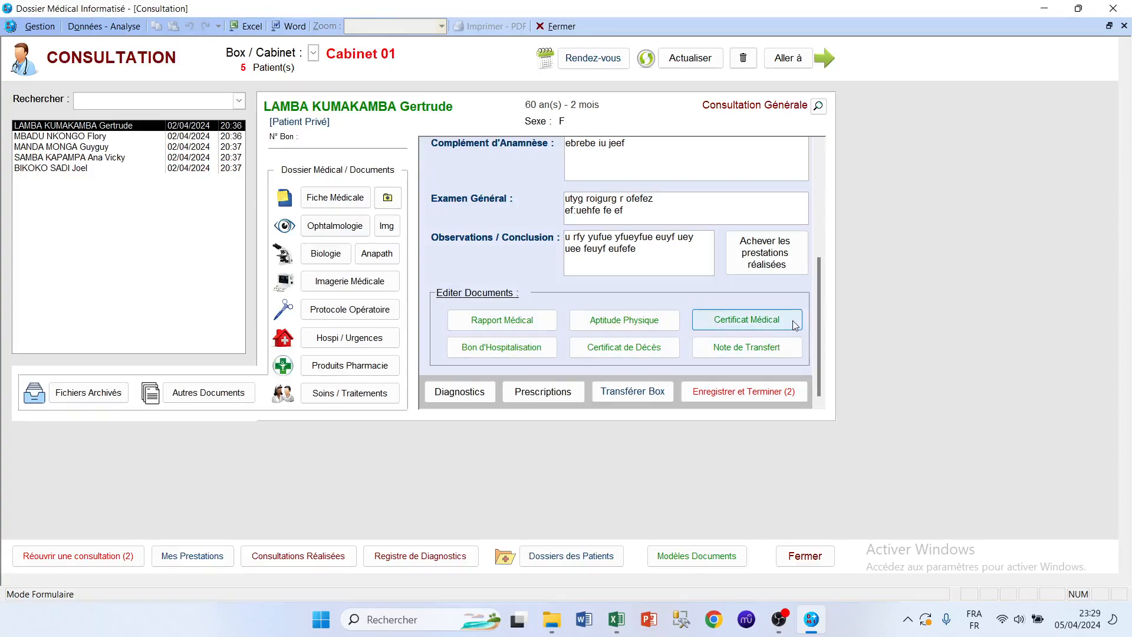
# - Write a five-line sample medical report for the current patient, starting with "lkefhe gekg k;g egh", and check its spelling without correcting anything
pyautogui.click(514, 321)
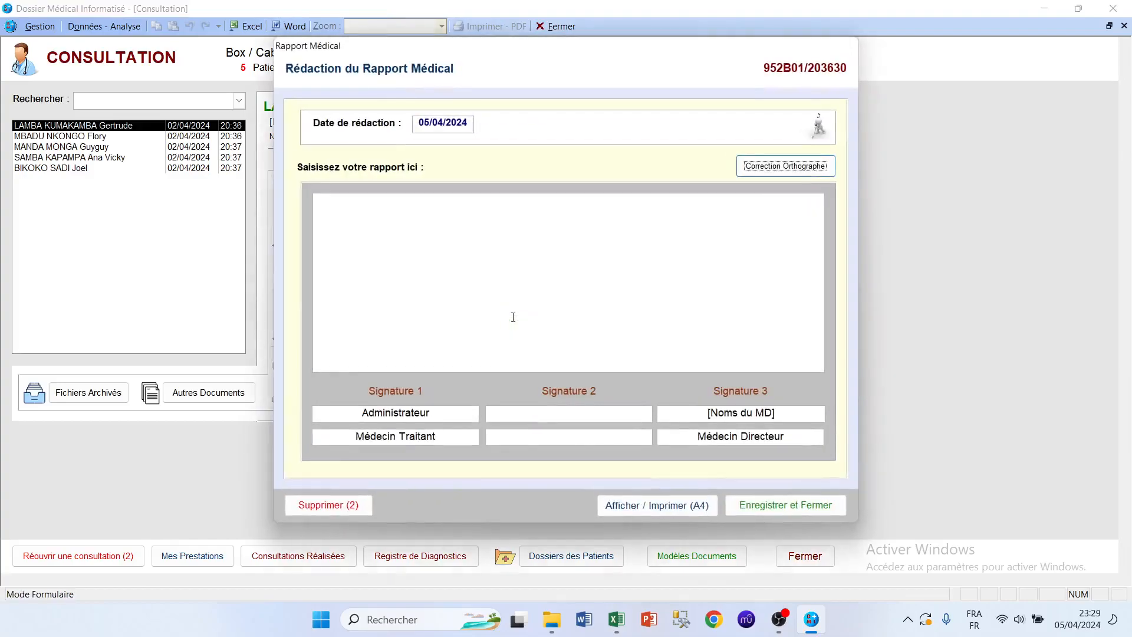
pyautogui.click(589, 236)
pyautogui.write('lkefhe gekg k;g egh rg er ùgergeg')
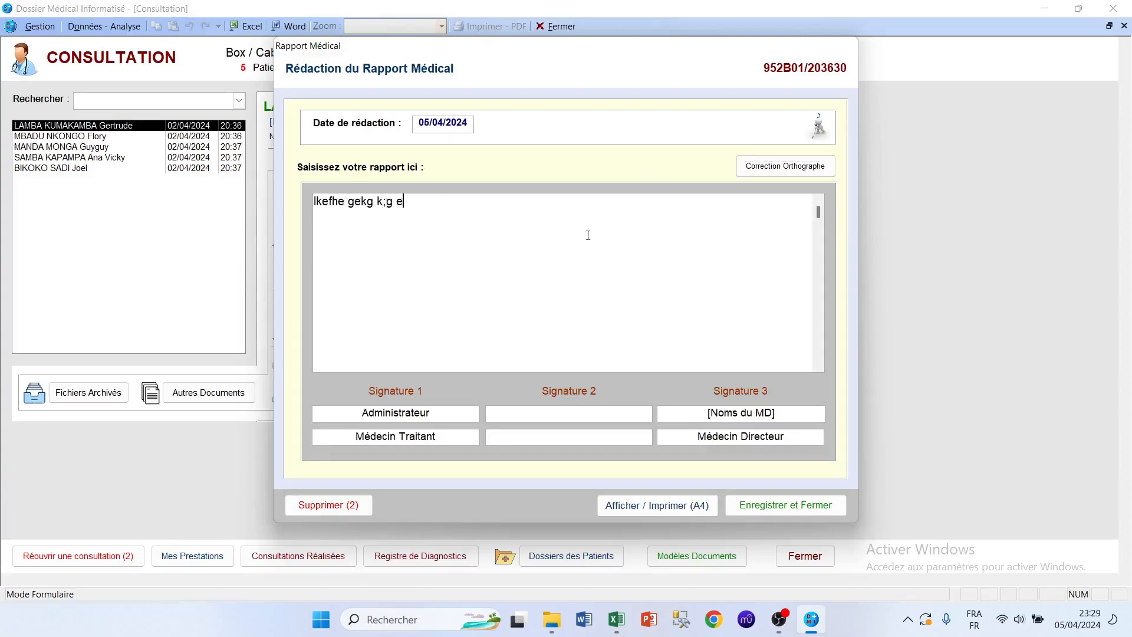
pyautogui.press('Return')
pyautogui.write('mrkjgergjh ergjh erg e')
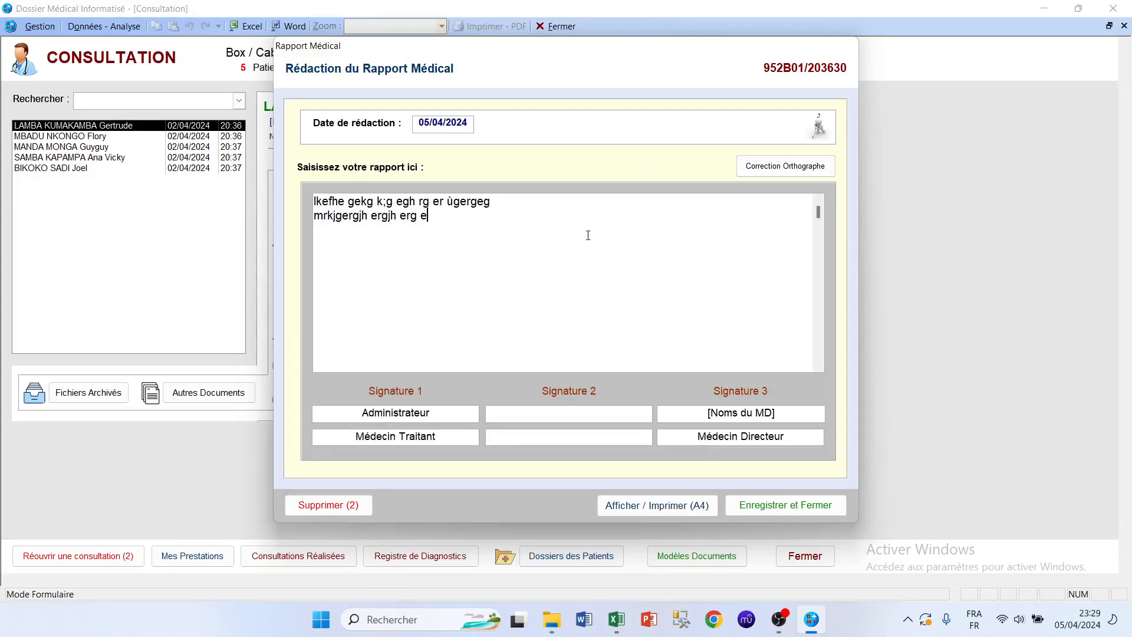
pyautogui.write('gh ergh ejgh ergh ekjlghergh egh eg')
pyautogui.press('Return')
pyautogui.write('ùgkekvh ejvh ejh efvh ever')
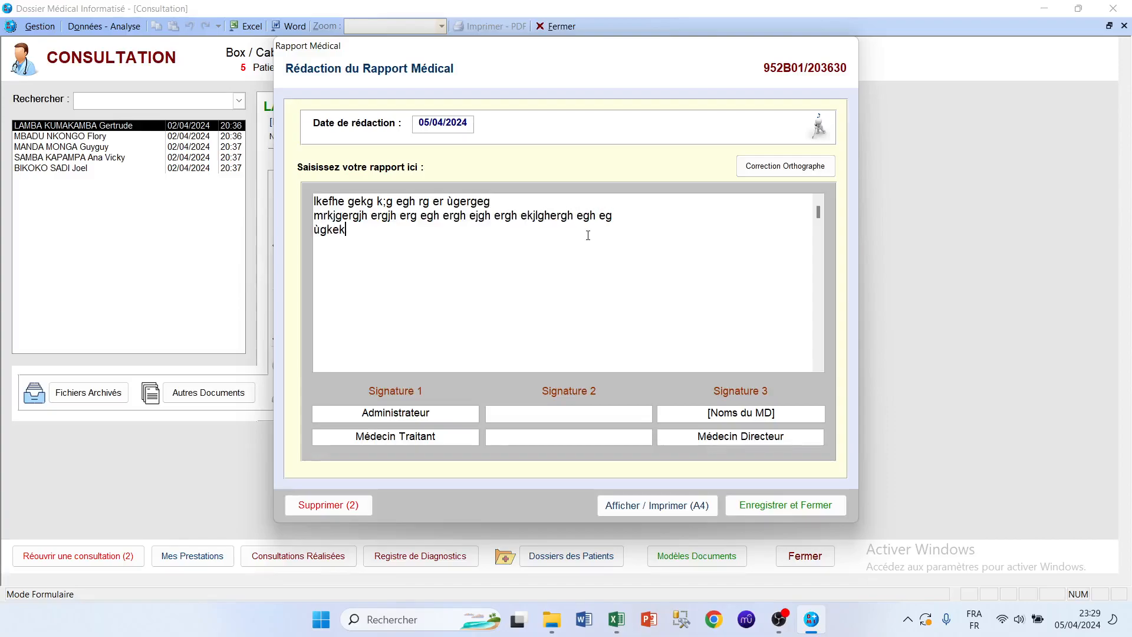
pyautogui.press('Return')
pyautogui.write('rù eh verkhv ervh erh')
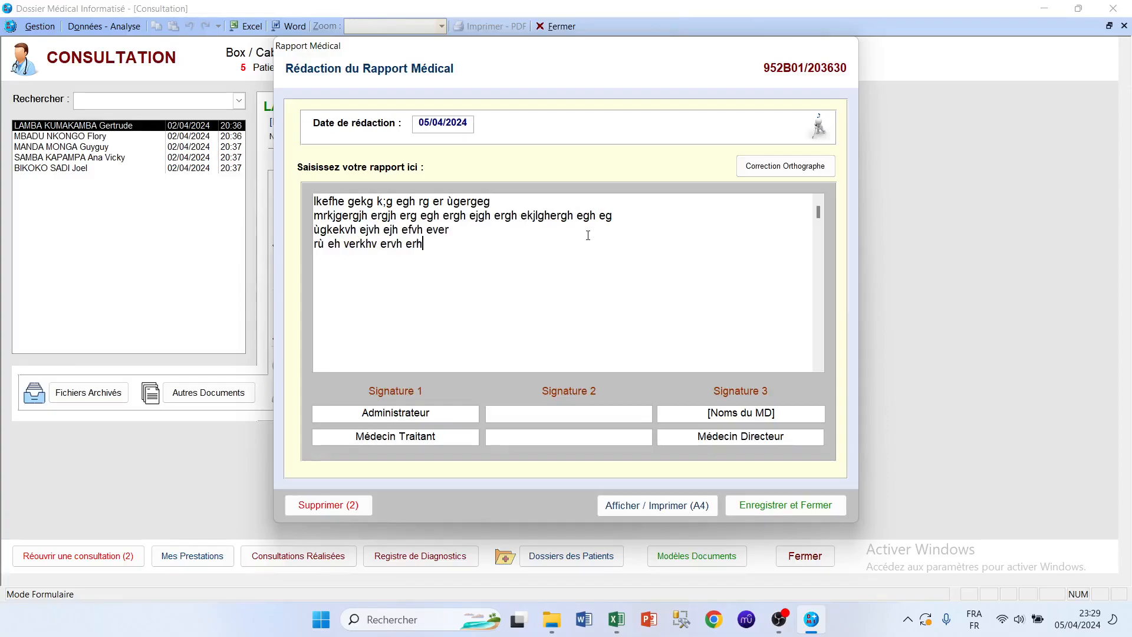
pyautogui.write(' verh verjv ejvh evh erjvh erjvhev hzh rzmjvhrm zr')
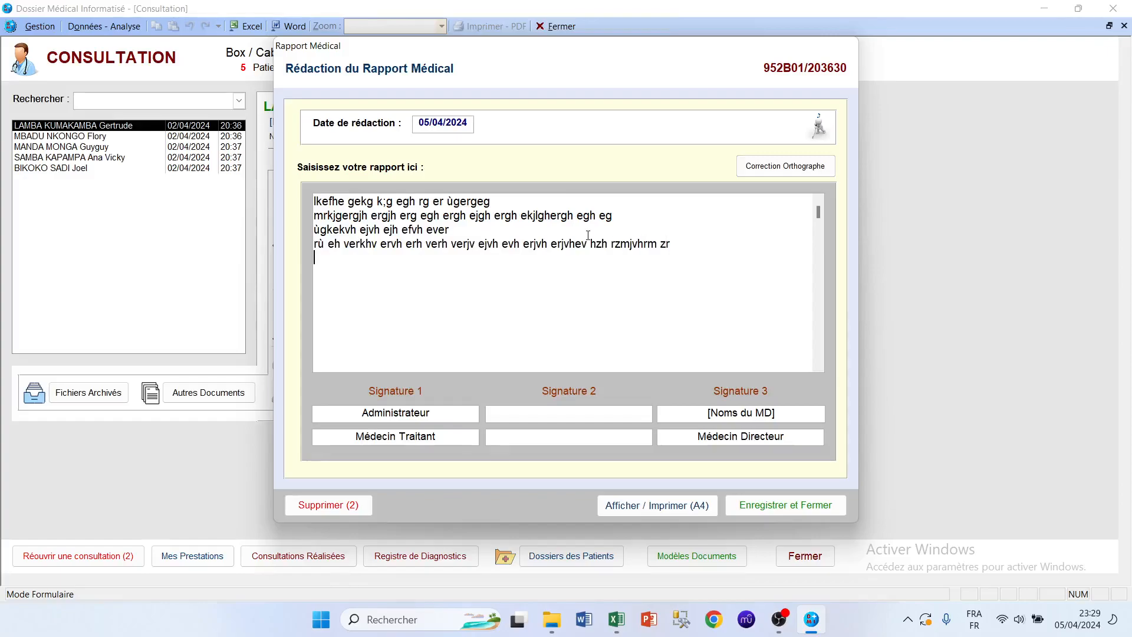
pyautogui.press('Return')
pyautogui.write('zmerermvrhv ervh vherjv erjverv')
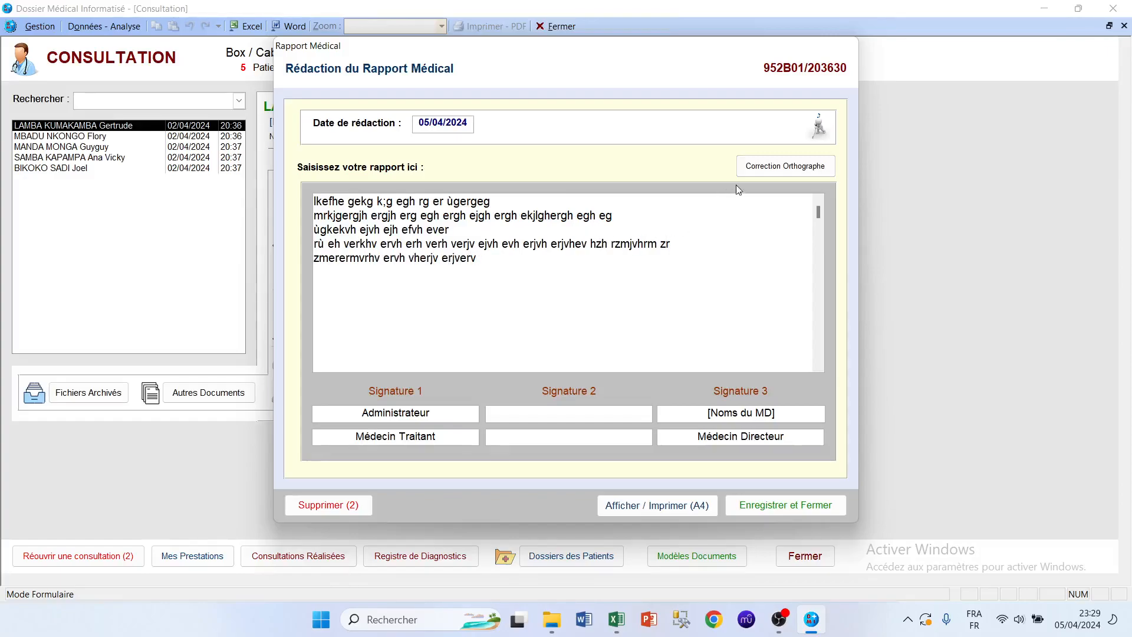
pyautogui.click(769, 168)
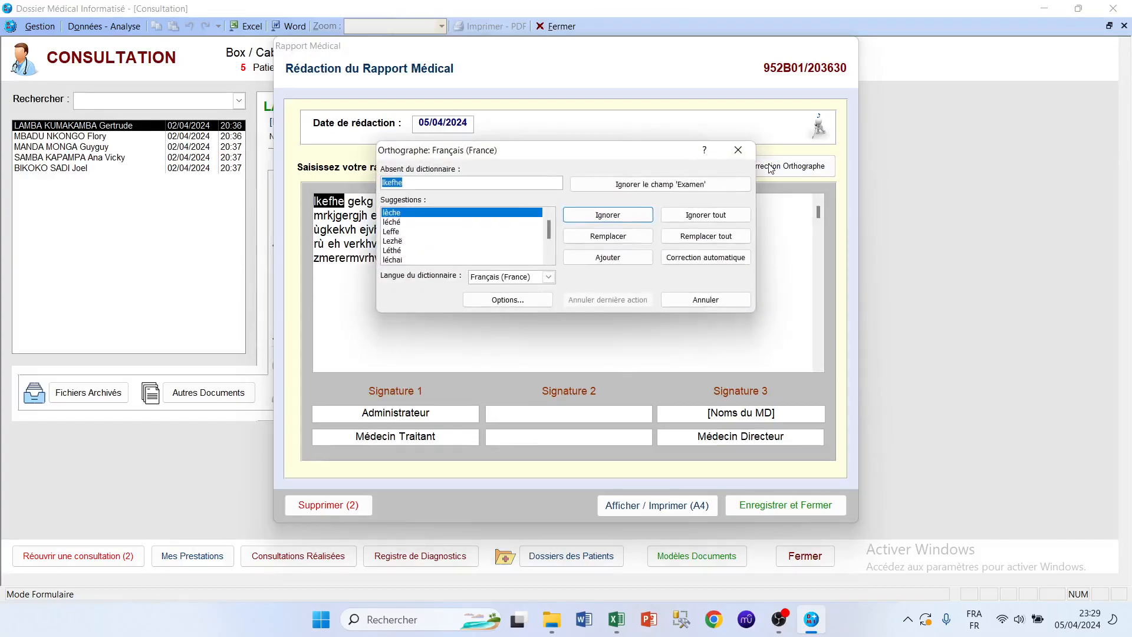
pyautogui.click(737, 149)
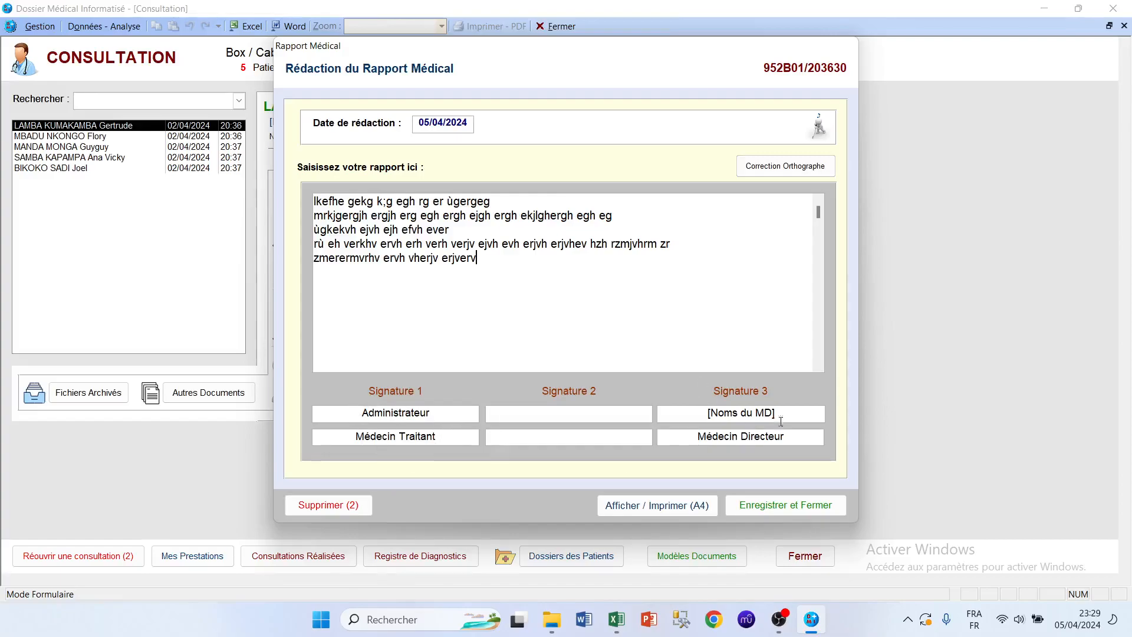
# - Enter the doctors' names for all three signatures of the medical report, giving Signature 2 the title Chef de Staff
pyautogui.click(576, 412)
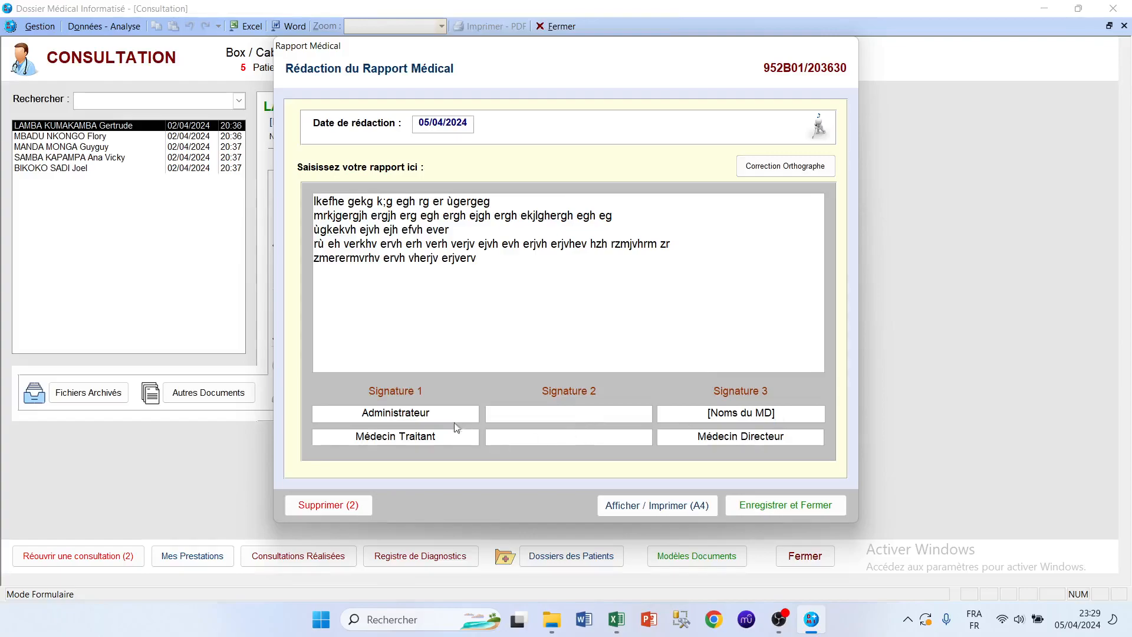
pyautogui.moveTo(439, 413); pyautogui.dragTo(350, 414)
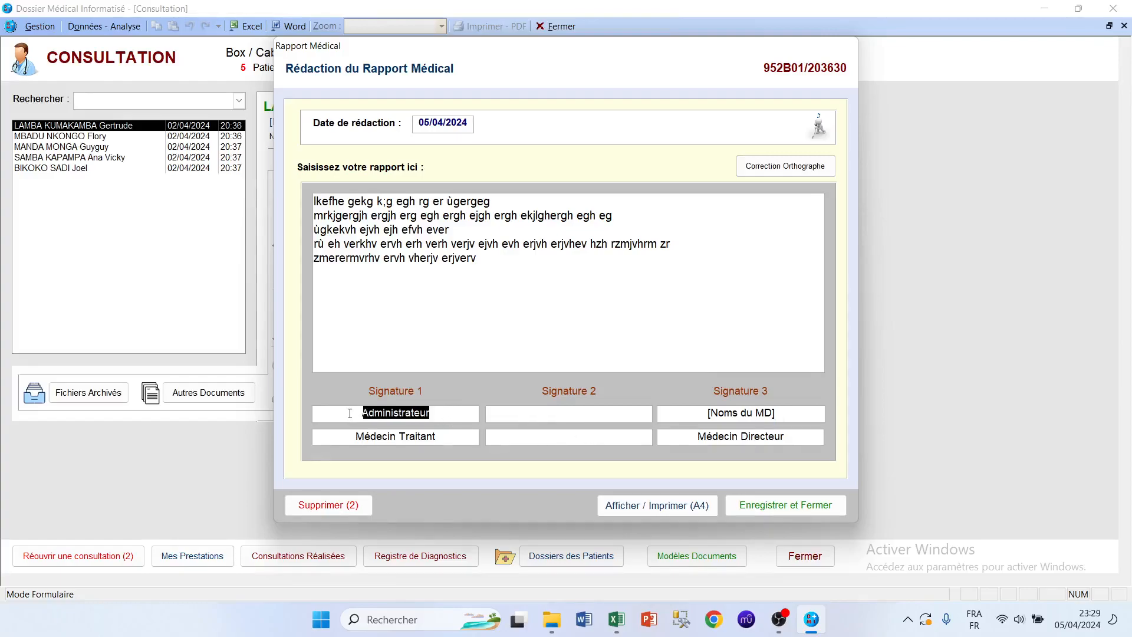
pyautogui.write('Dr Remy')
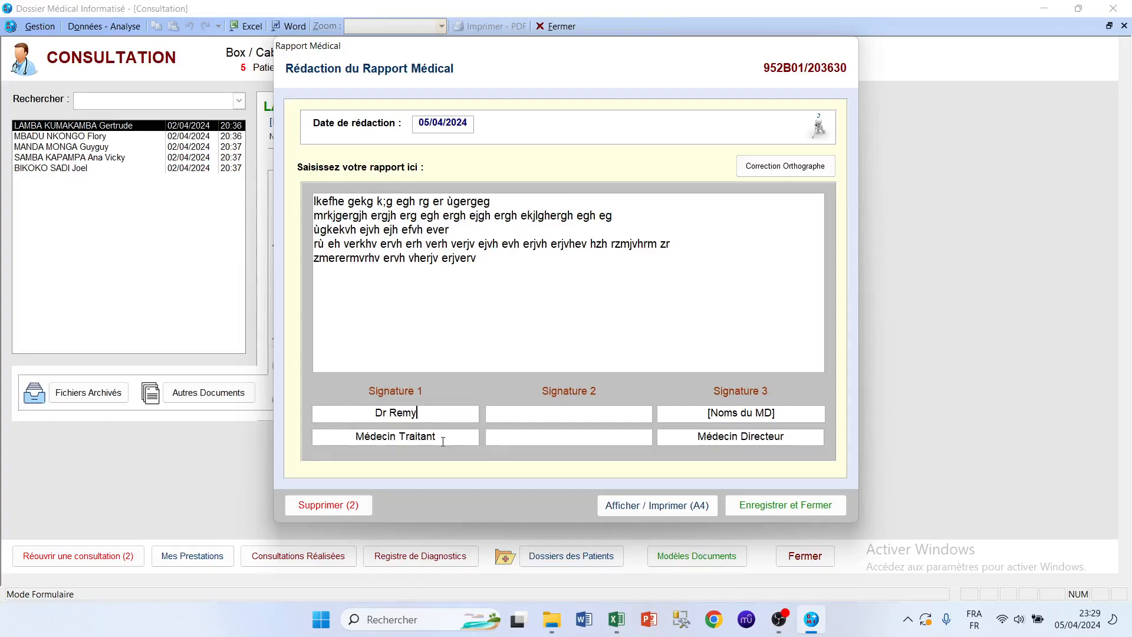
pyautogui.click(606, 415)
pyautogui.write('Dr alain')
pyautogui.click(572, 411)
pyautogui.press('BackSpace')
pyautogui.write('A')
pyautogui.click(568, 438)
pyautogui.write('Chef de Staff')
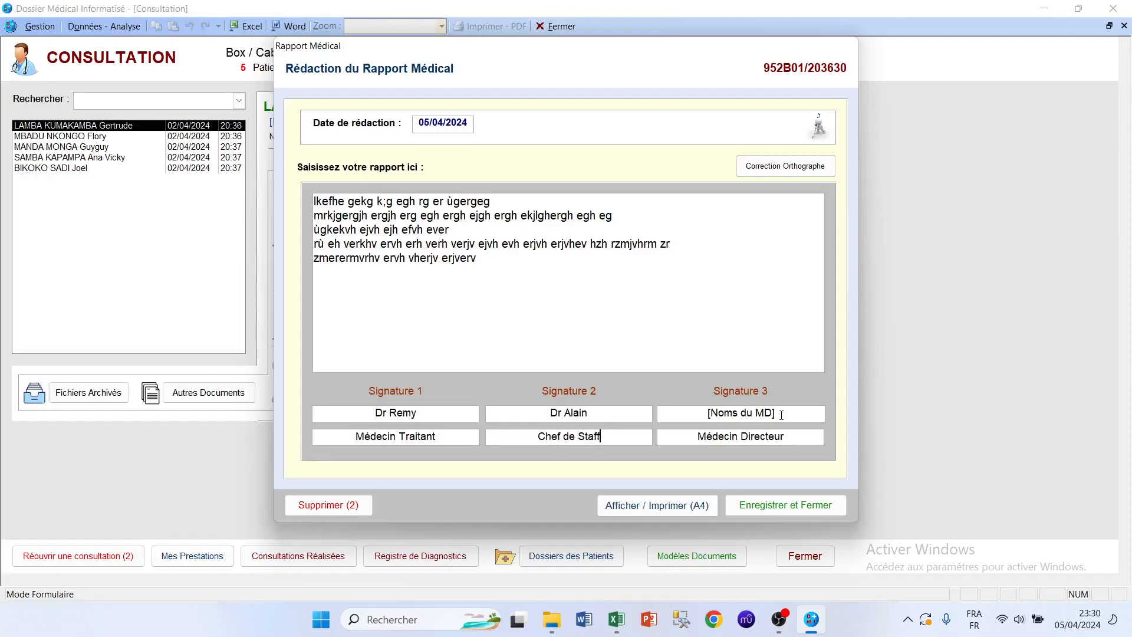
pyautogui.moveTo(778, 413); pyautogui.dragTo(680, 414)
pyautogui.write('Dr Luyeye')
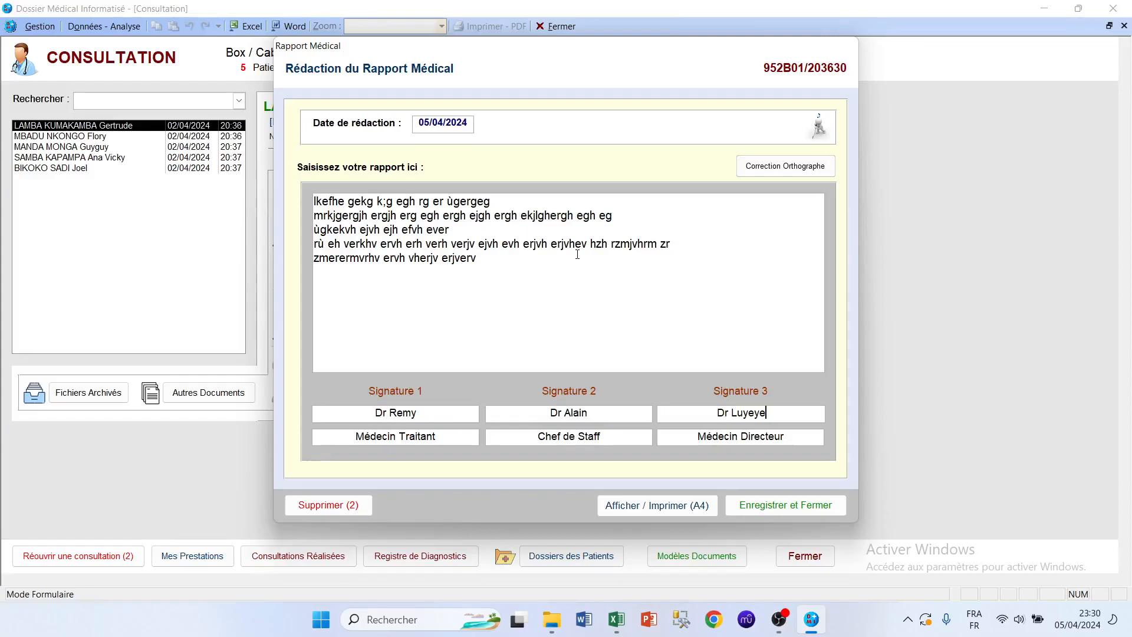
# - Preview the medical report in A4 and examine its patient details, body text, signatures and footer before closing the preview
pyautogui.click(653, 508)
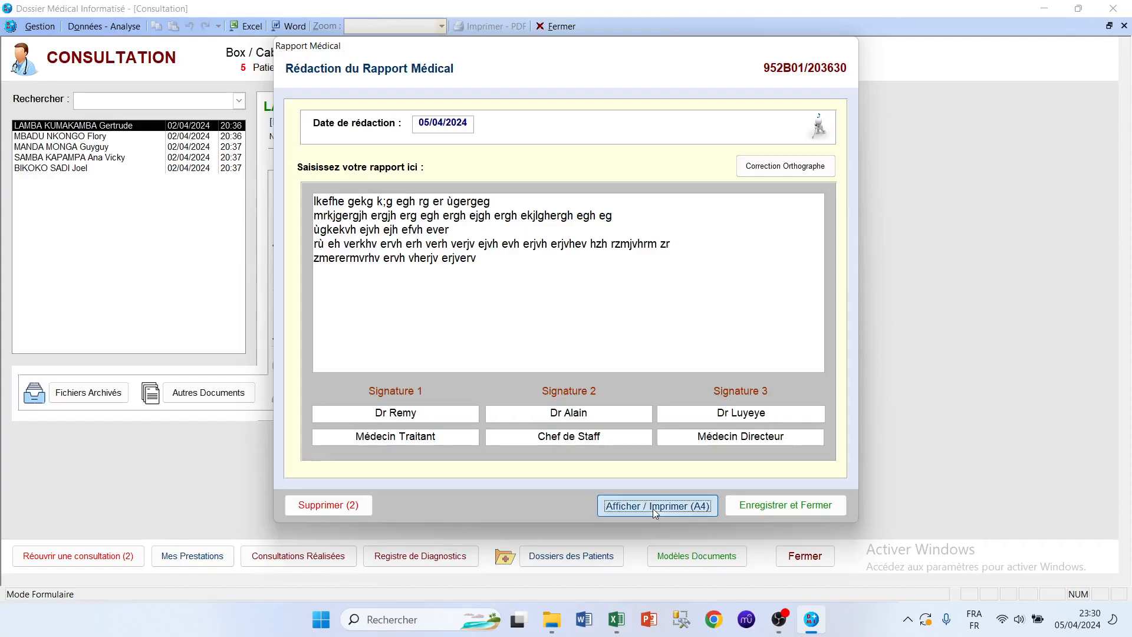
pyautogui.click(635, 208)
pyautogui.scroll(2, 652, 286)
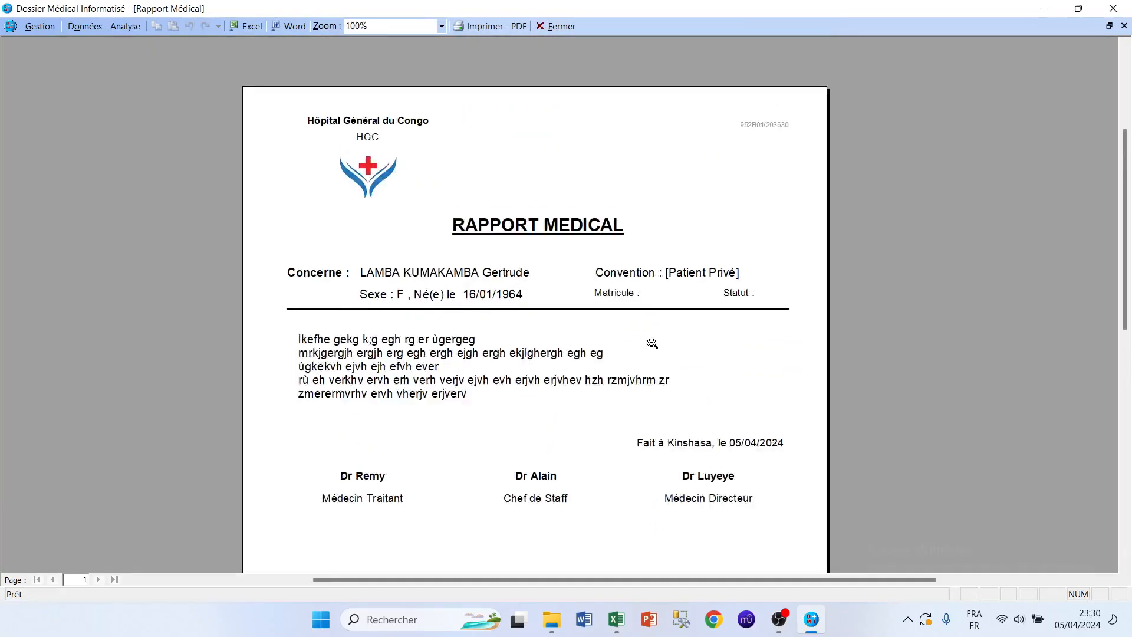
pyautogui.scroll(-5, 483, 348)
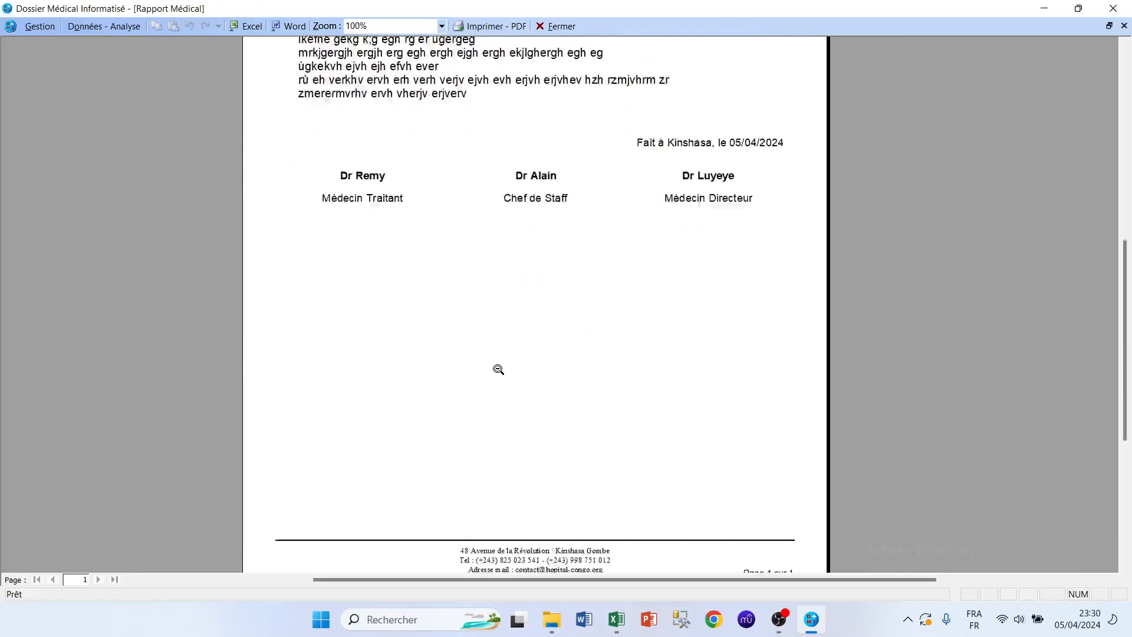
pyautogui.scroll(5, 562, 498)
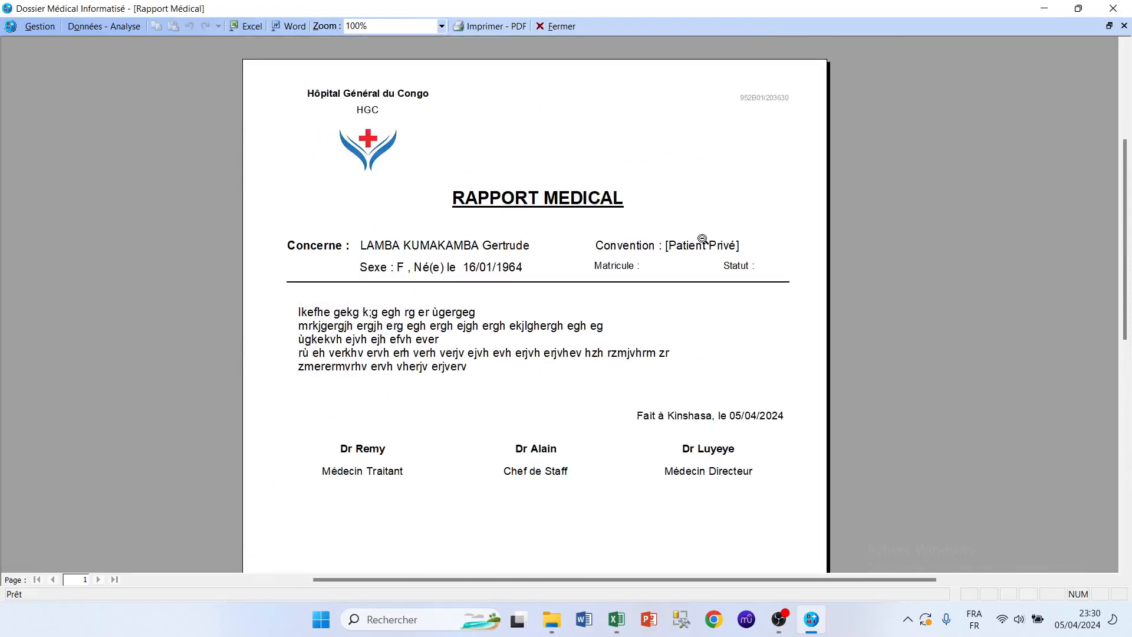
pyautogui.scroll(-1, 678, 260)
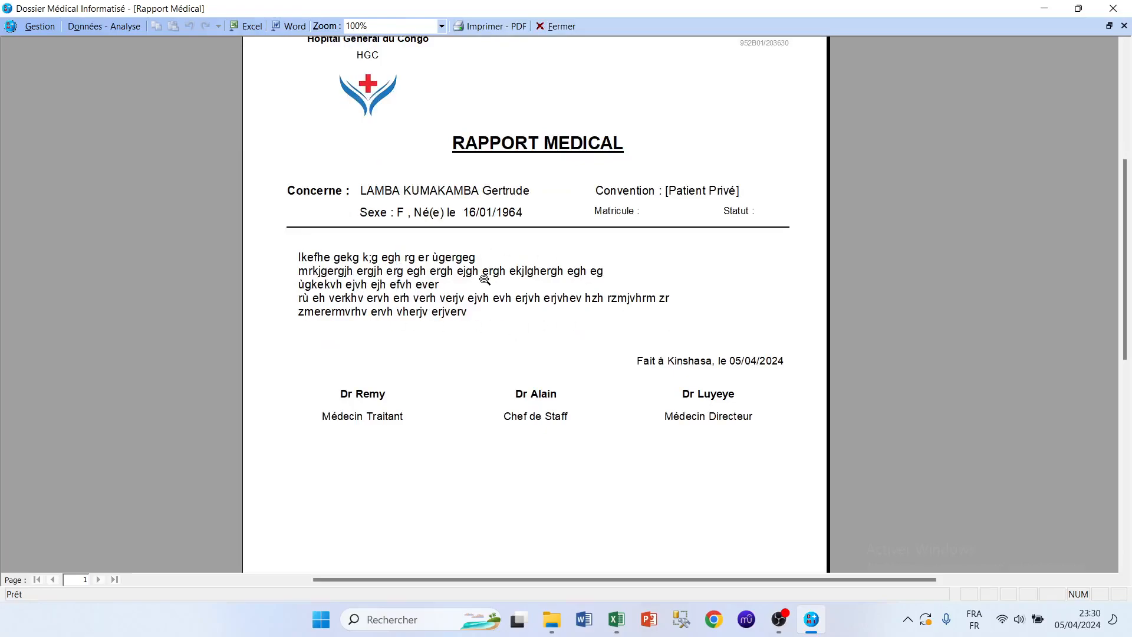
pyautogui.scroll(-1, 739, 373)
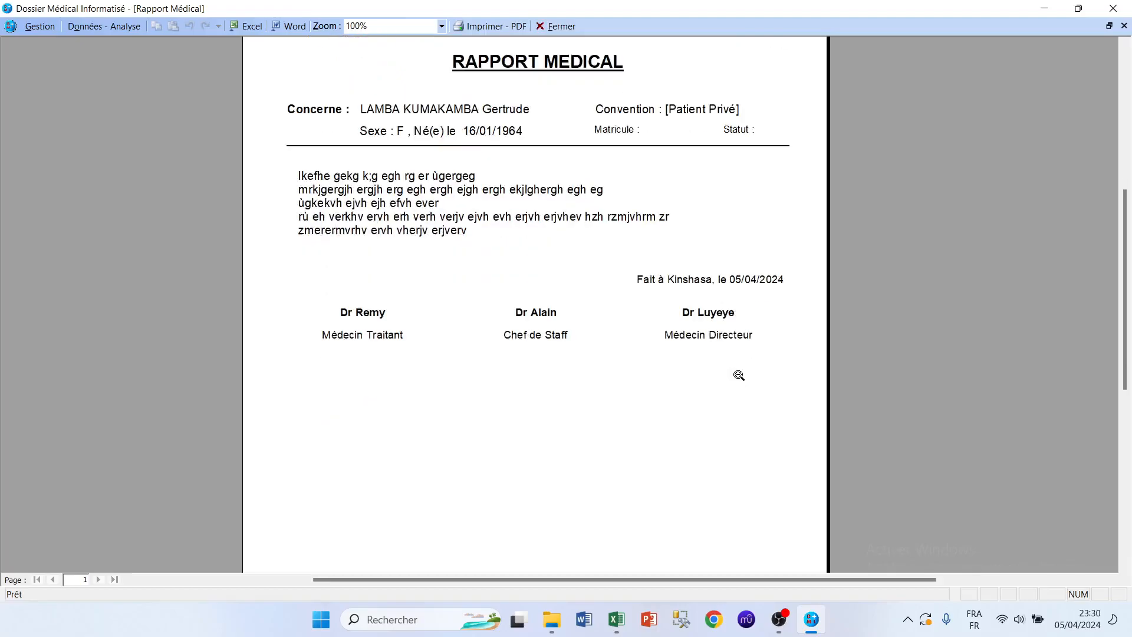
pyautogui.scroll(-1, 739, 375)
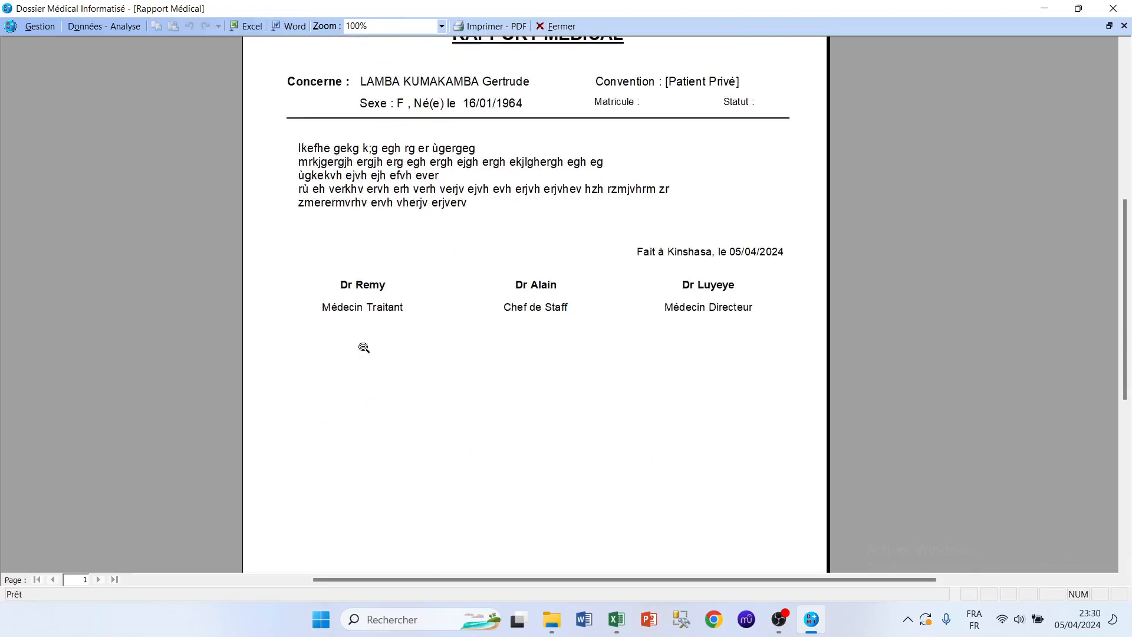
pyautogui.scroll(1, 684, 358)
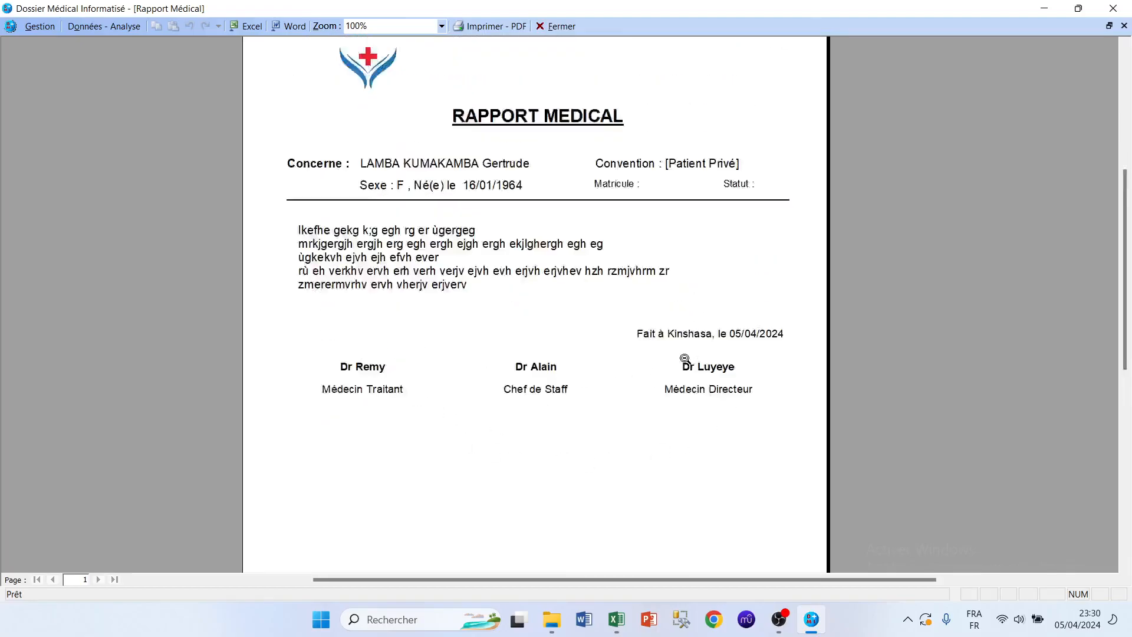
pyautogui.scroll(1, 684, 359)
pyautogui.click(560, 26)
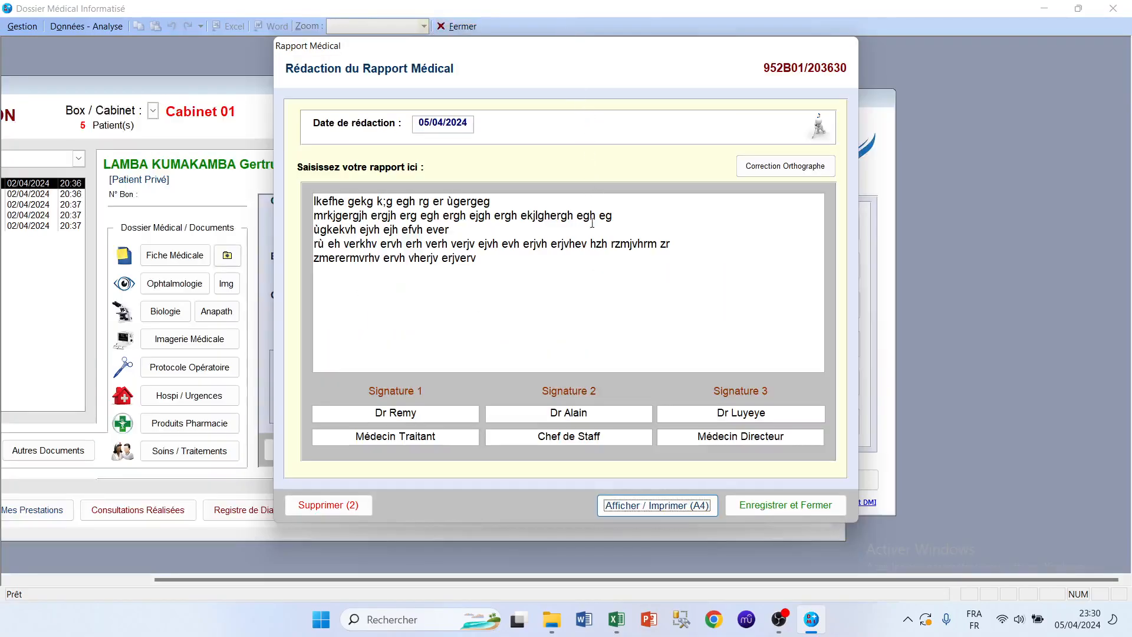
# - Clear the name and title of Signature 2 in the medical report
pyautogui.moveTo(604, 414)
pyautogui.mouseDown()
pyautogui.moveTo(548, 414)
pyautogui.moveTo(492, 439)
pyautogui.mouseUp()
pyautogui.press('BackSpace')
pyautogui.press('BackSpace')
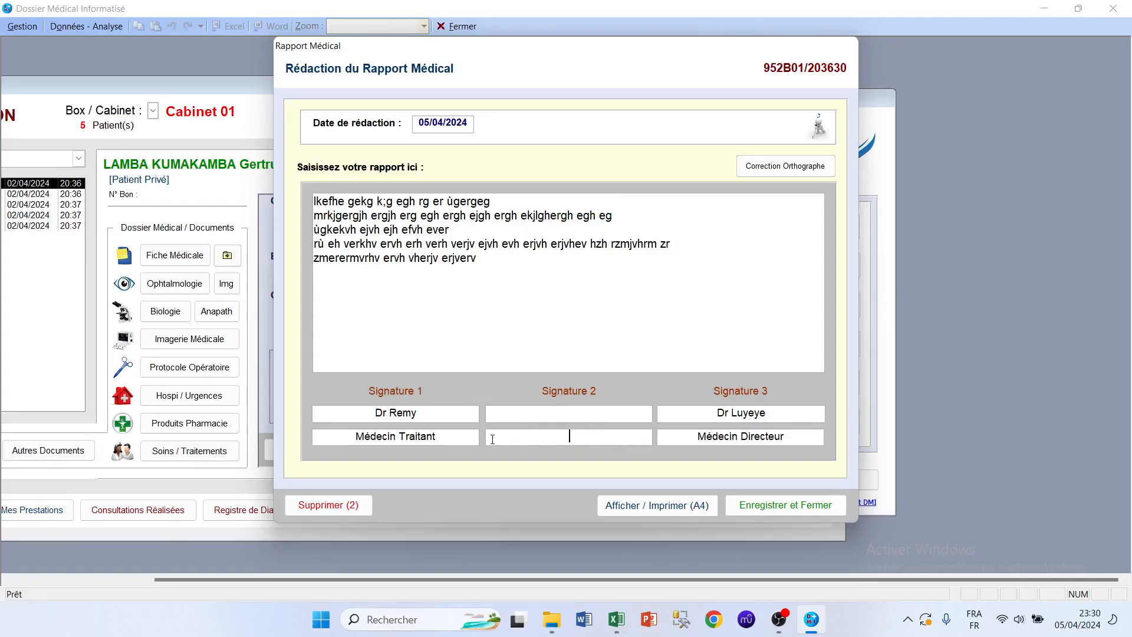
# - Preview the A4 medical report again to check the signature layout, and close the preview
pyautogui.click(670, 507)
pyautogui.click(301, 63)
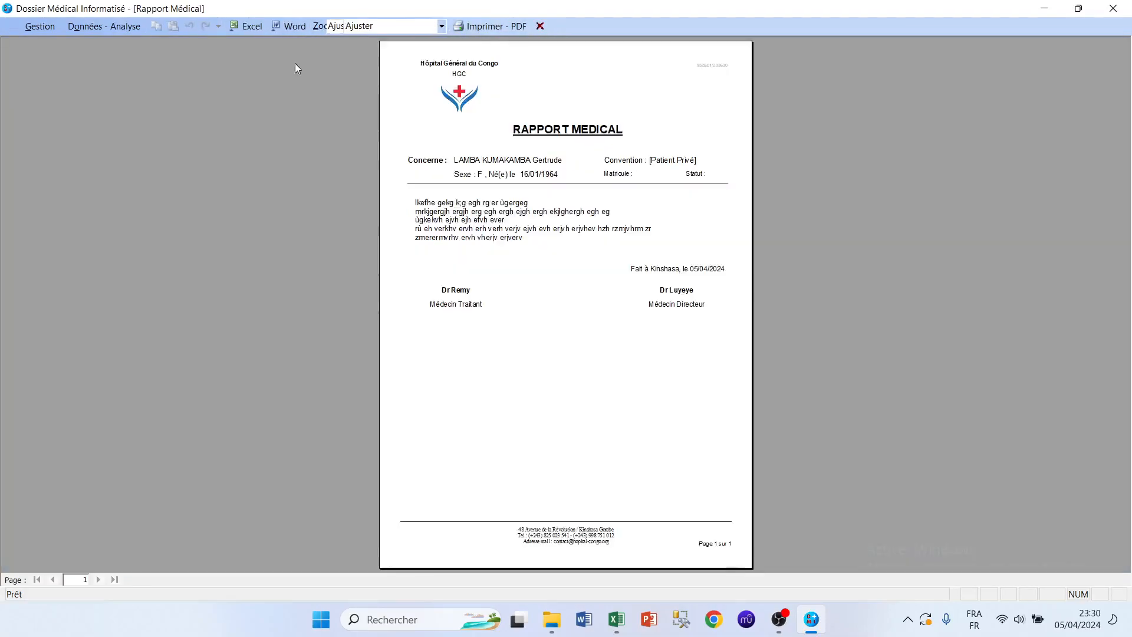
pyautogui.click(708, 271)
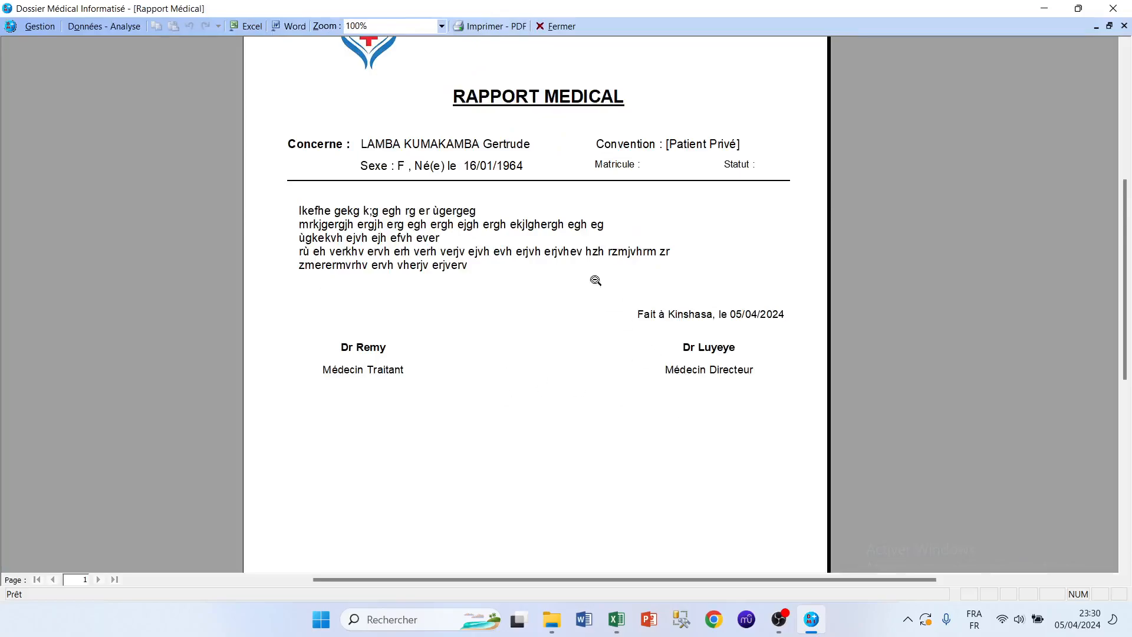
pyautogui.click(557, 26)
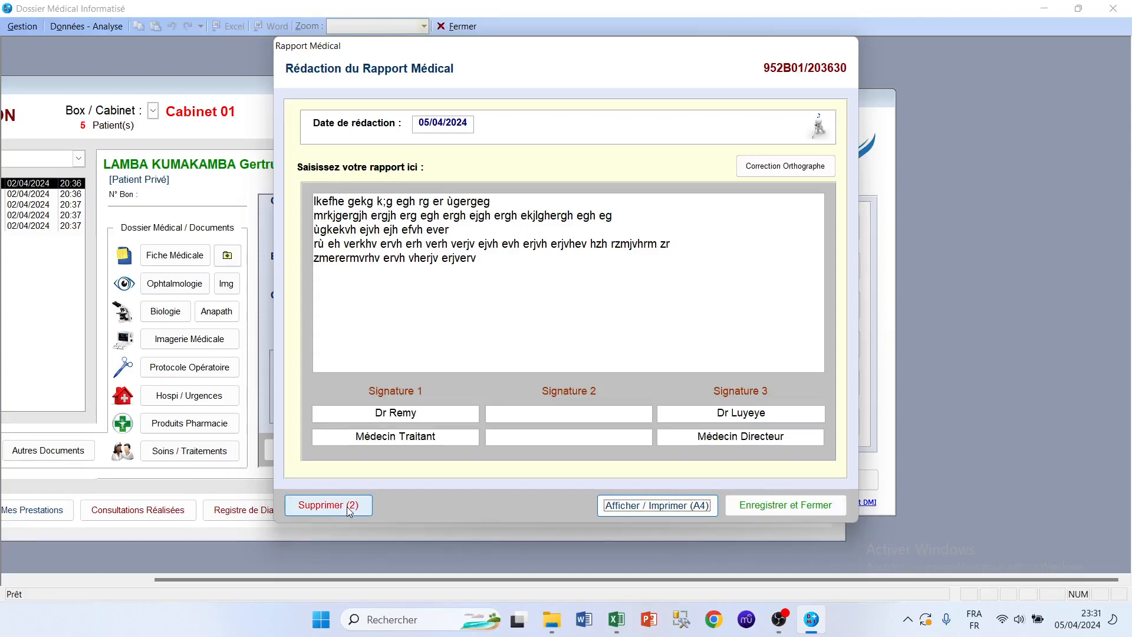
# - Save and close the medical report, reopening it once to check the stored content
pyautogui.click(772, 505)
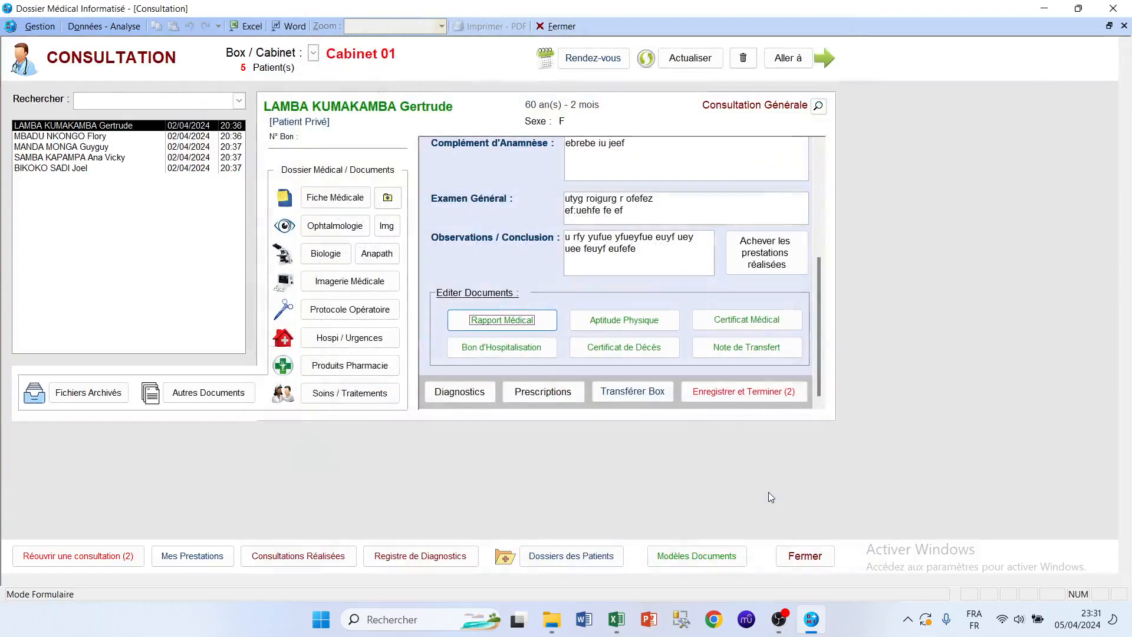
pyautogui.click(502, 320)
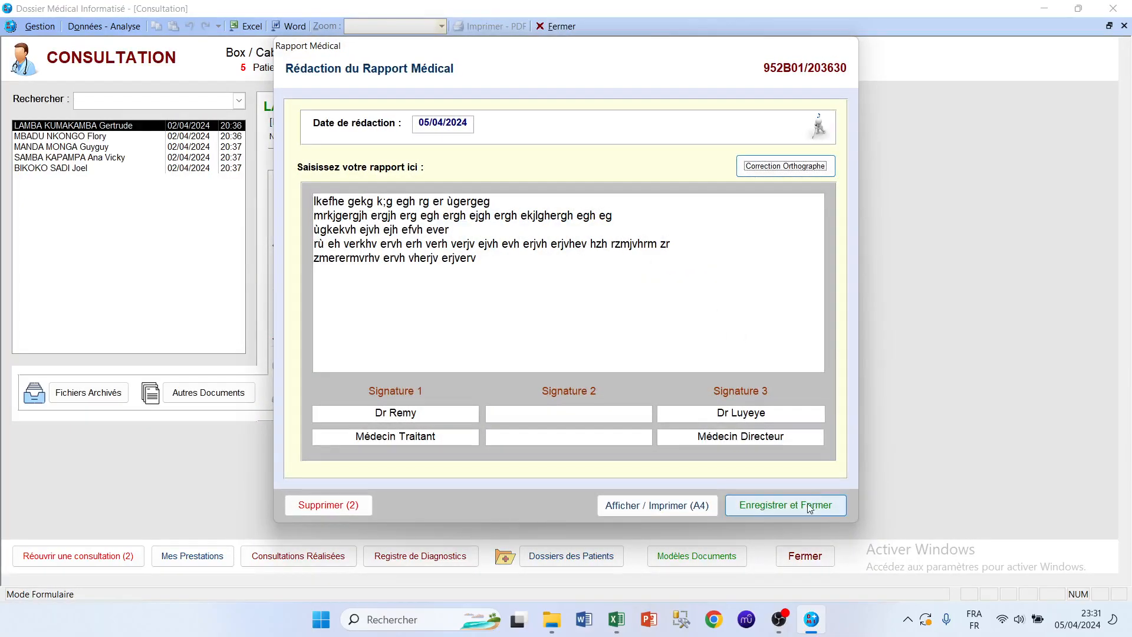
pyautogui.click(805, 505)
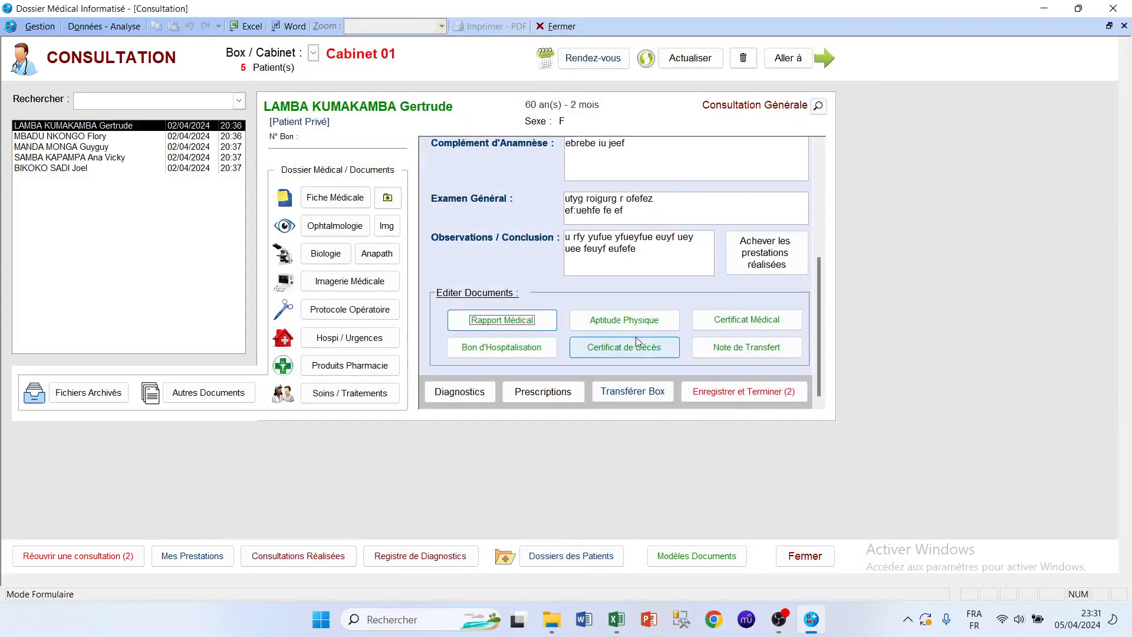
# - Fill in the physical fitness certificate with "Apte à des travaux légers" and details "egegegegegeg", and check the spelling without correcting anything
pyautogui.click(652, 324)
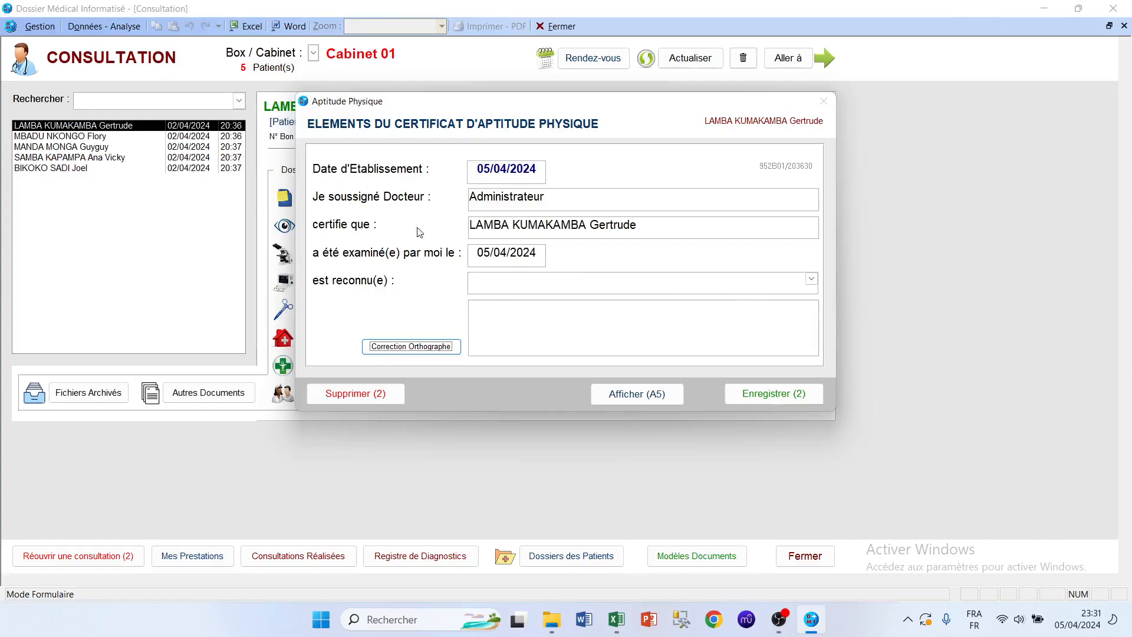
pyautogui.click(812, 279)
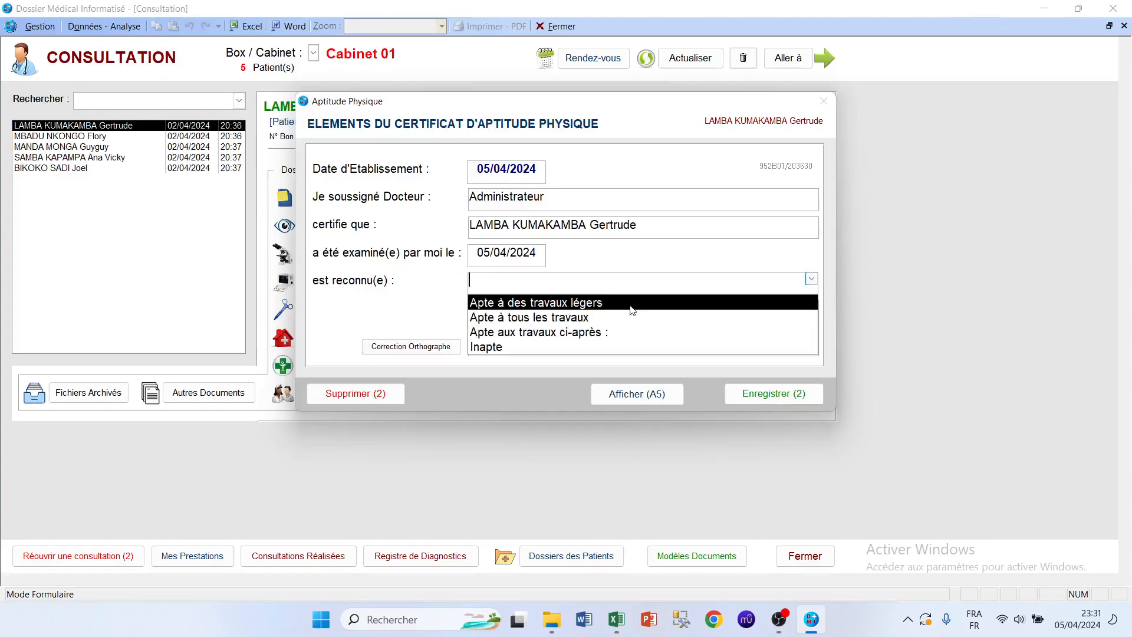
pyautogui.click(649, 301)
pyautogui.click(562, 321)
pyautogui.write('egegegegegeg')
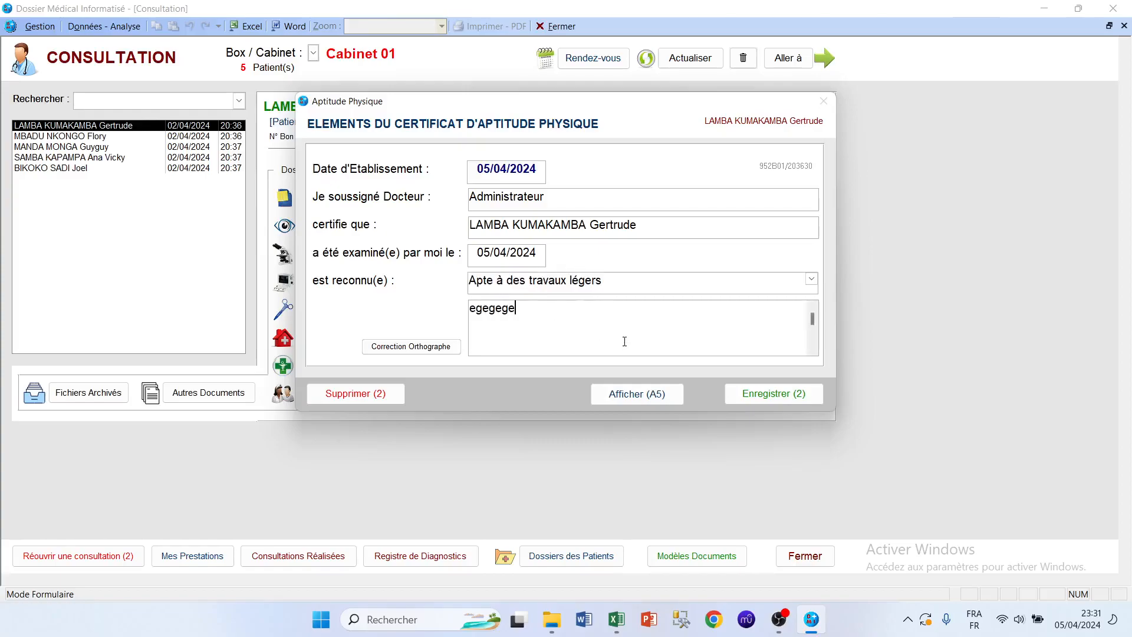
pyautogui.click(423, 348)
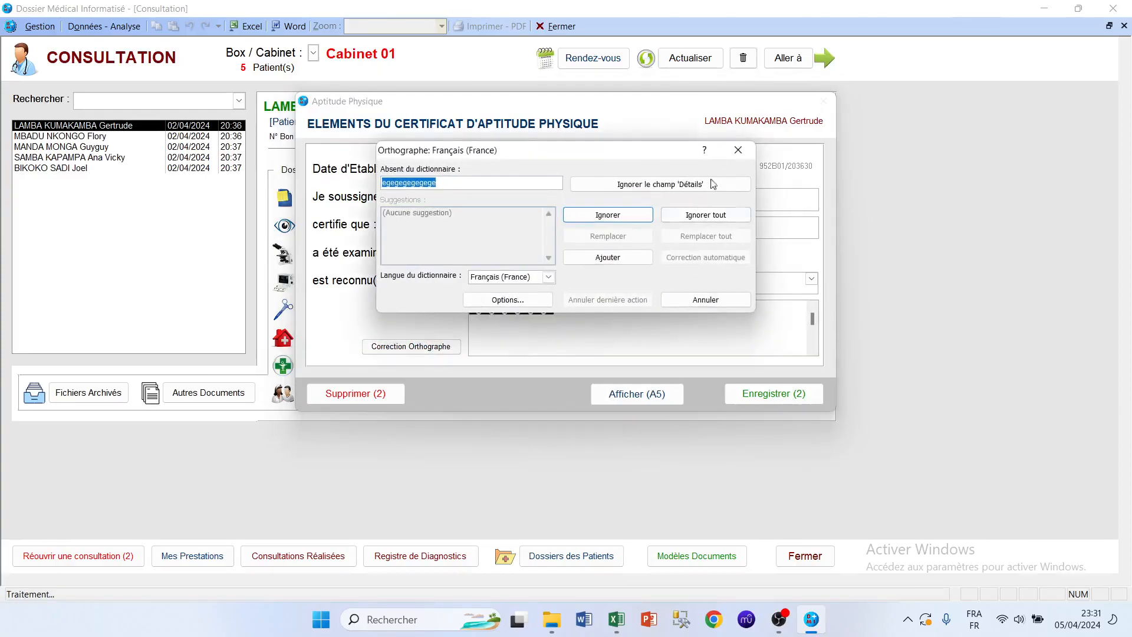
pyautogui.click(738, 149)
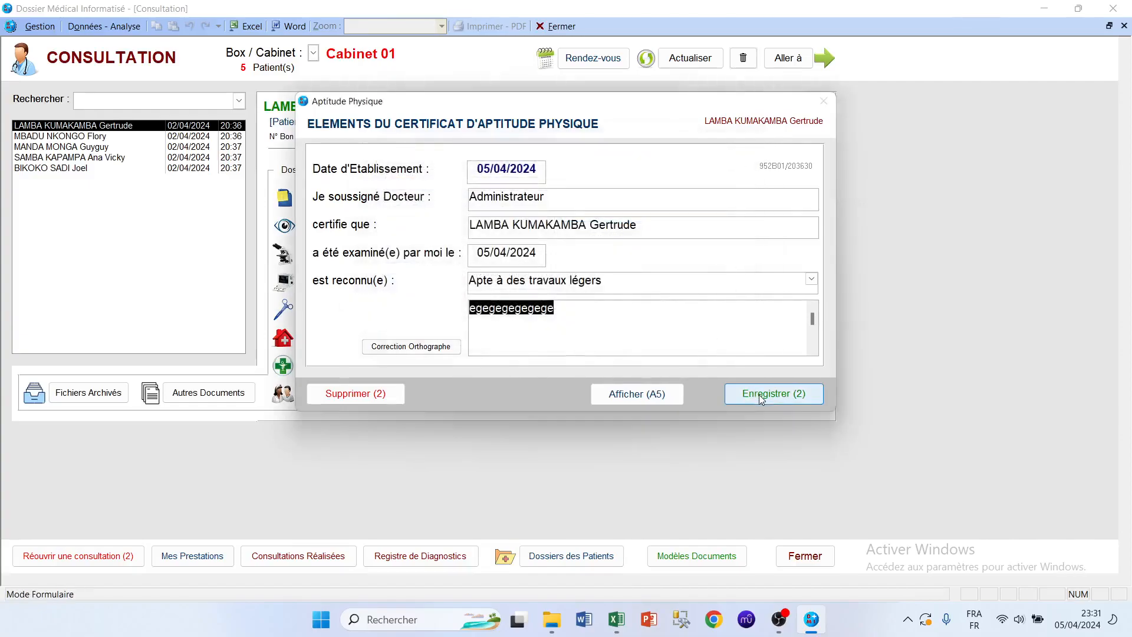
# - Preview the physical fitness certificate in A5, and delete the certificate after closing the preview
pyautogui.click(637, 394)
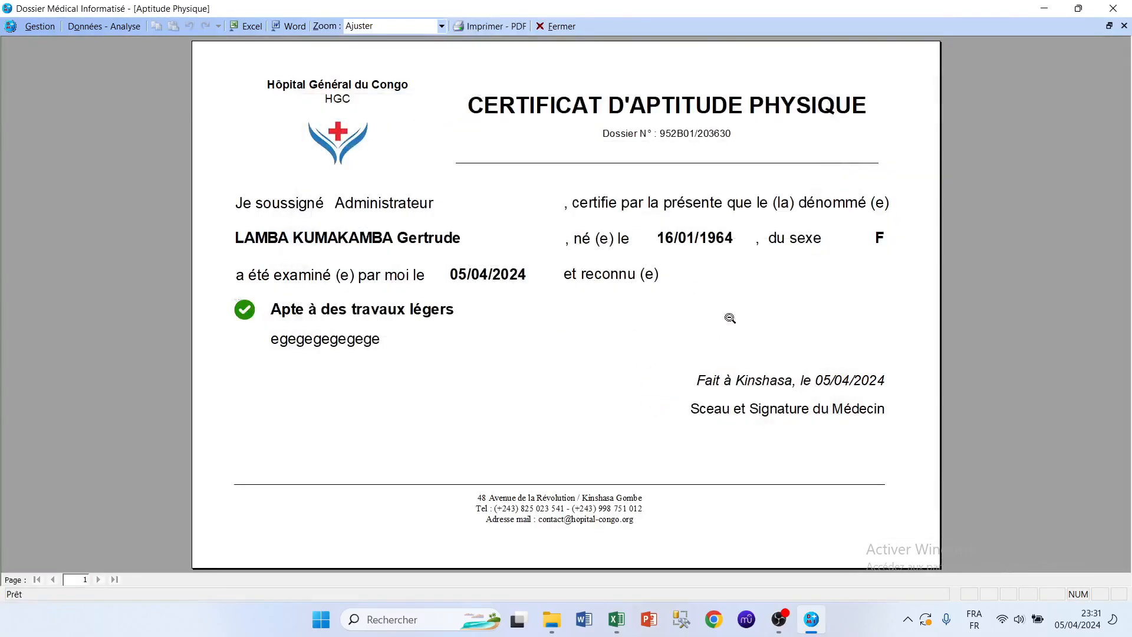
pyautogui.click(557, 26)
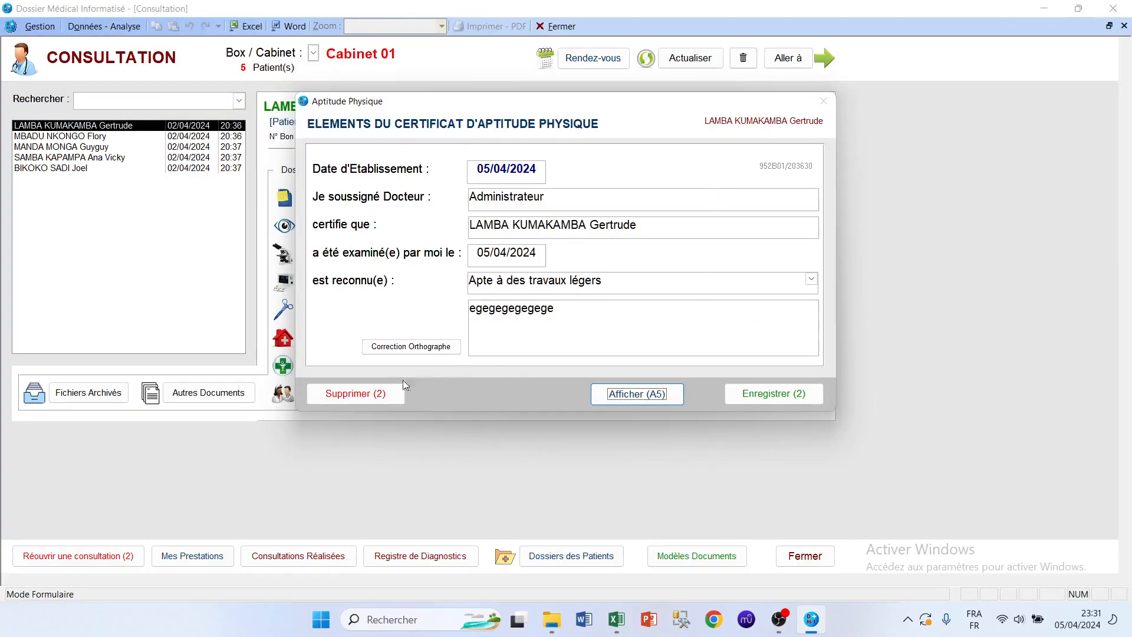
pyautogui.click(364, 397)
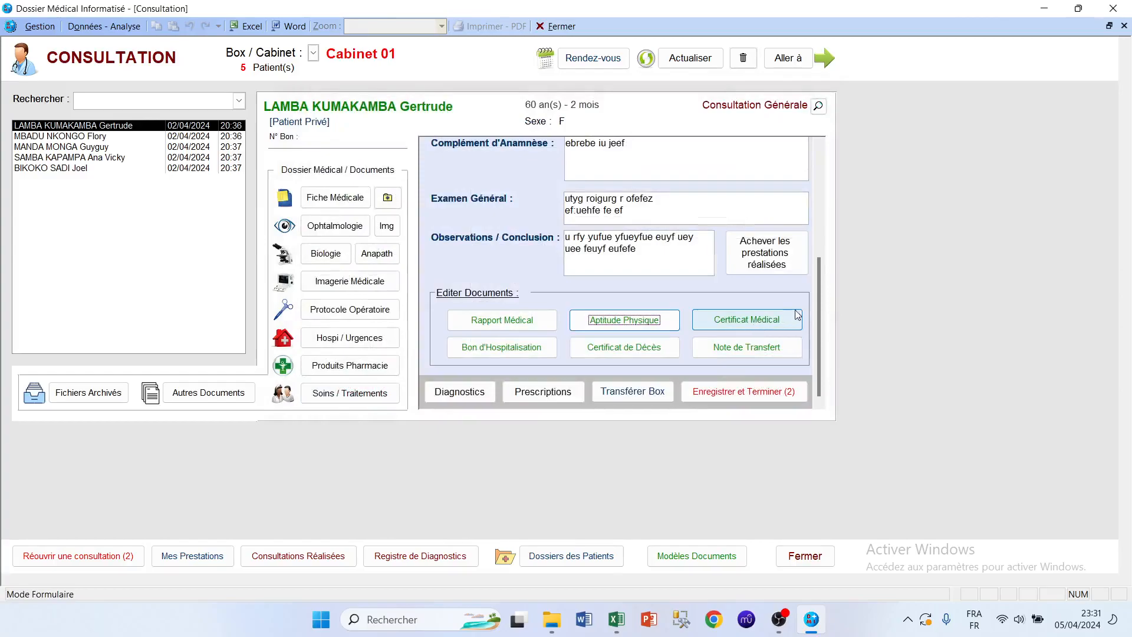
# - Open the medical certificate and enter "egegekhf efjeh fzkejhfz ejkfez hfzefzefzef" as its text
pyautogui.click(748, 328)
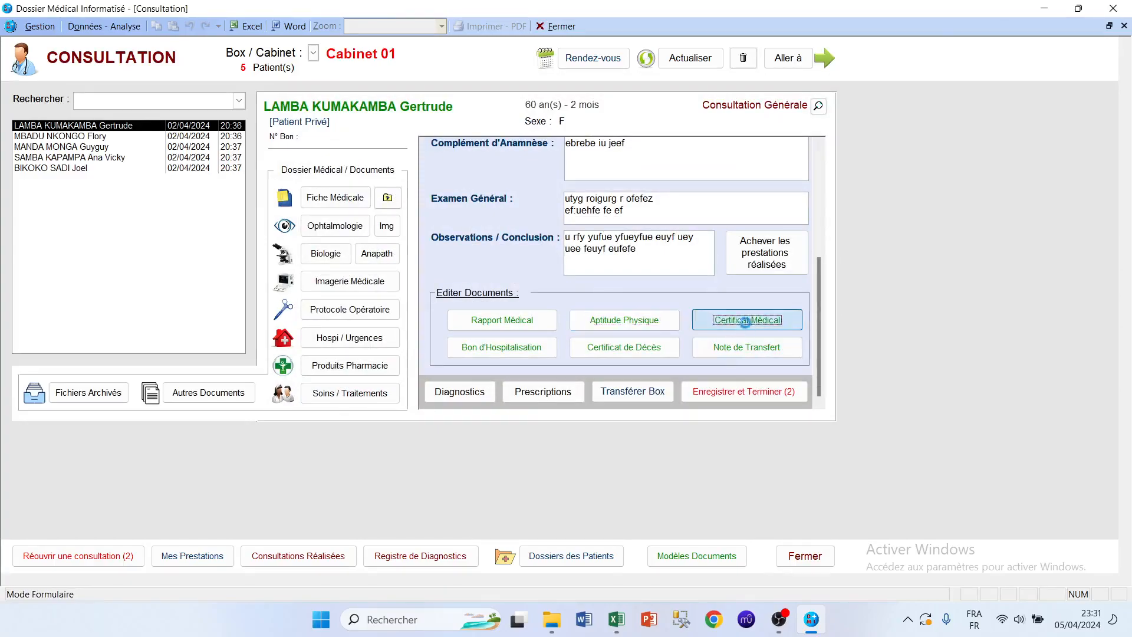
pyautogui.click(615, 312)
pyautogui.write('egegek')
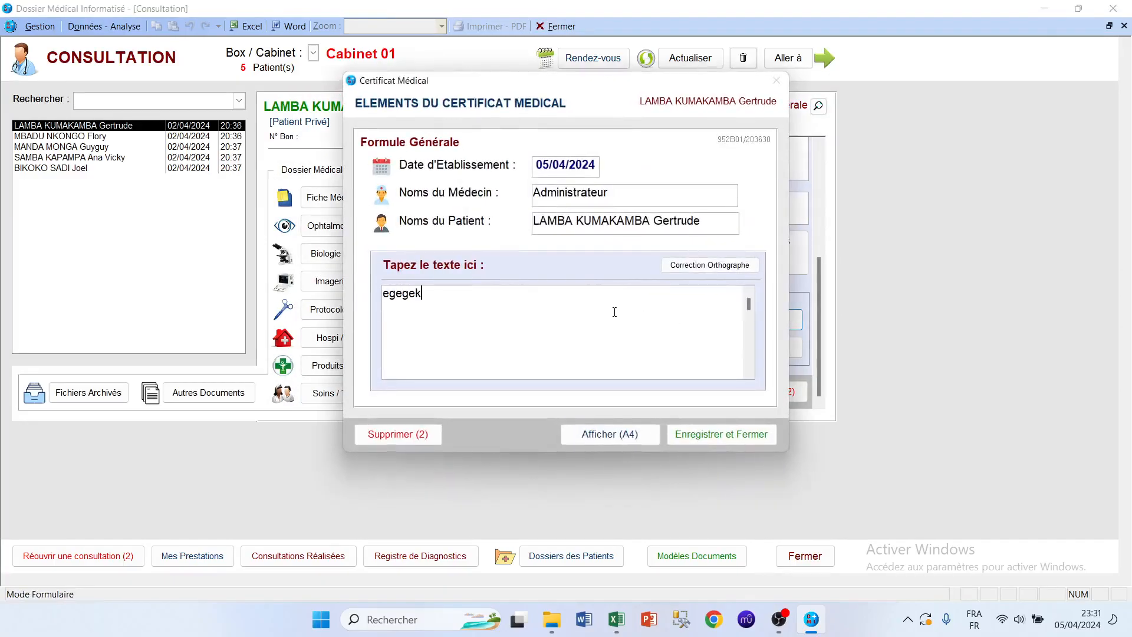
pyautogui.write('hf efjeh fzkejhfz ejkfez hfzefzefzef')
# - Preview the A4 medical certificate at 100%, and delete the certificate after closing the preview
pyautogui.click(608, 434)
pyautogui.click(604, 153)
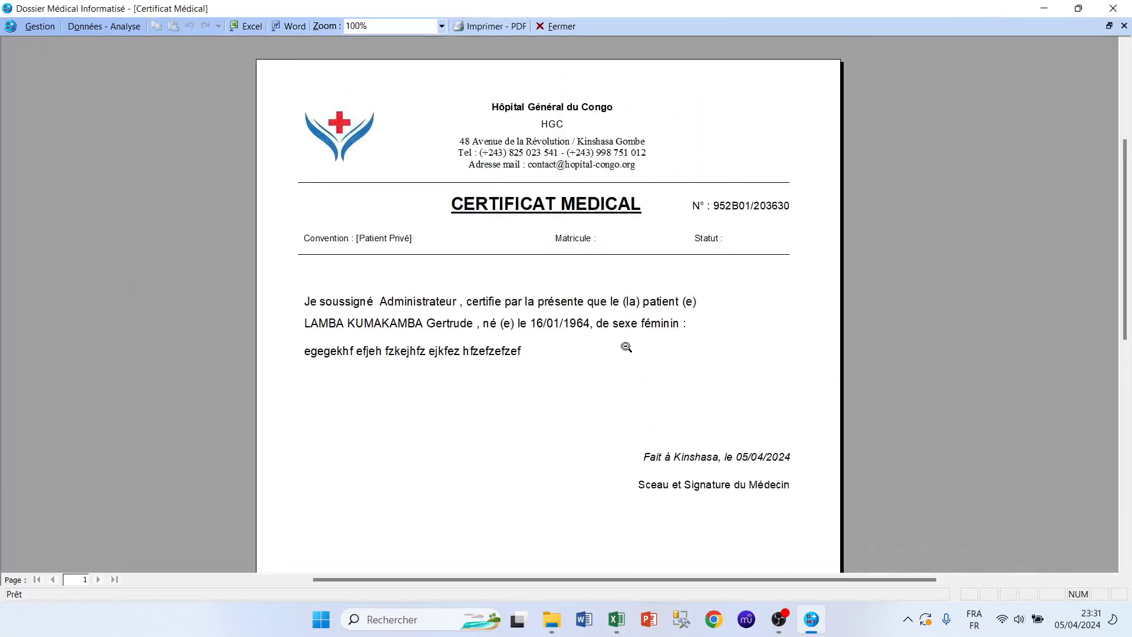
pyautogui.scroll(-2, 613, 330)
pyautogui.scroll(3, 622, 373)
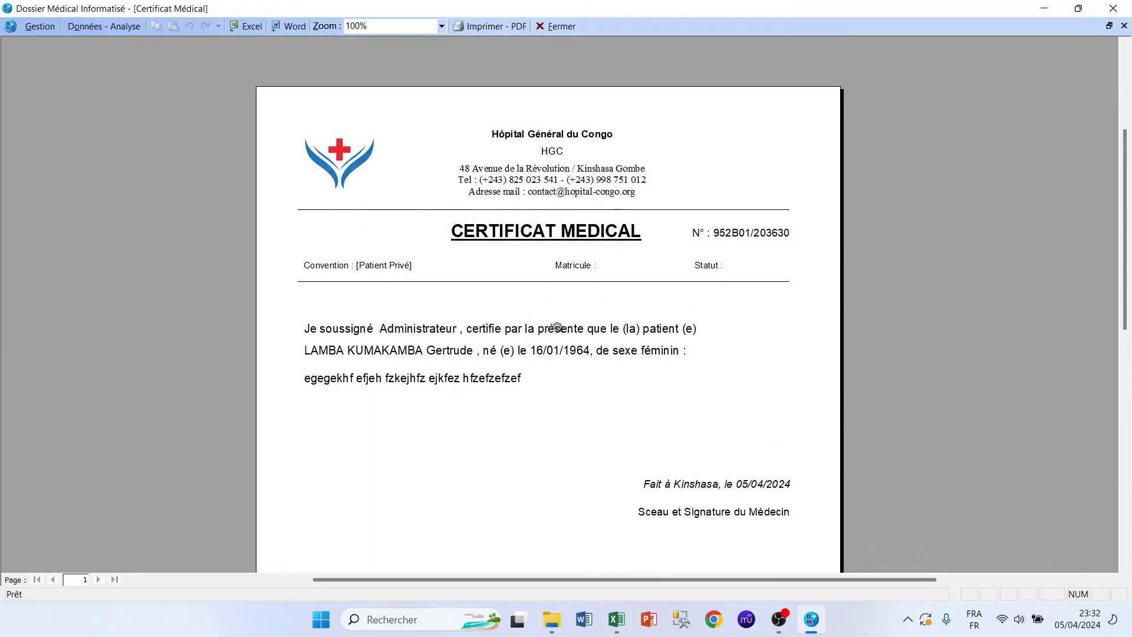
pyautogui.click(566, 28)
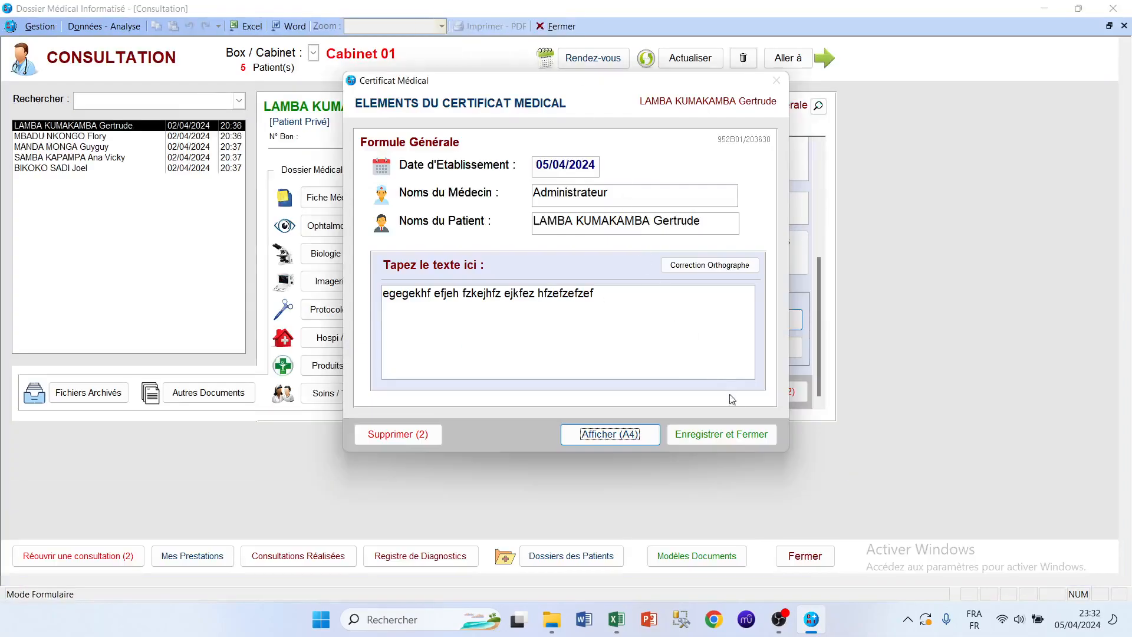
pyautogui.click(428, 436)
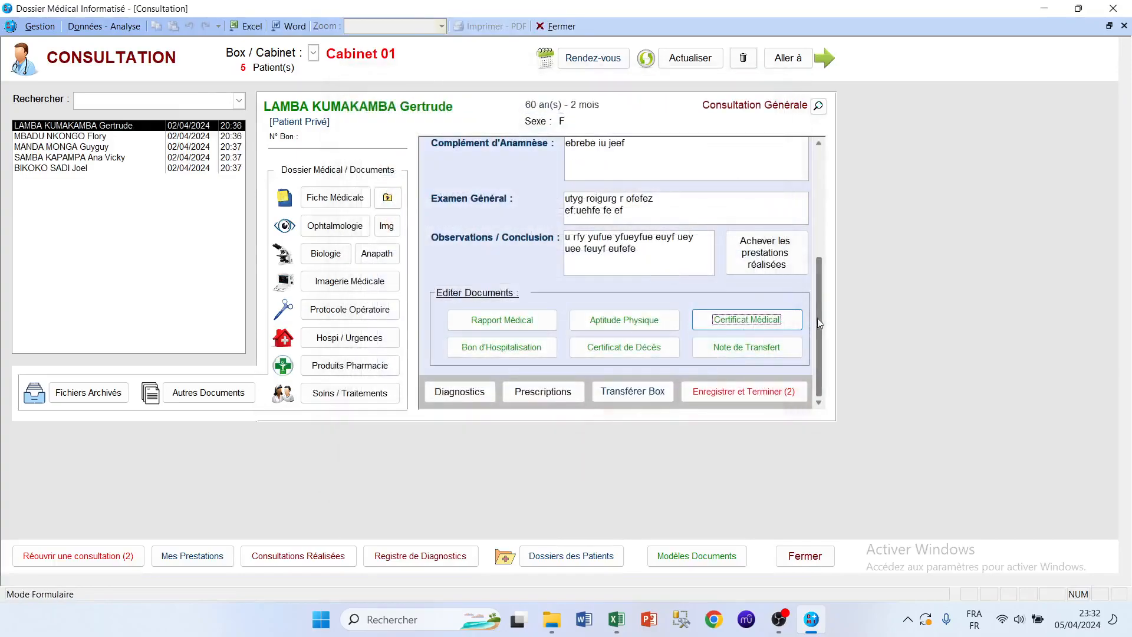
# - Fill in the hospitalisation slip with the service Chirurgie, the reason "rhrehehehr" and the objectives "heheheher"
pyautogui.click(521, 347)
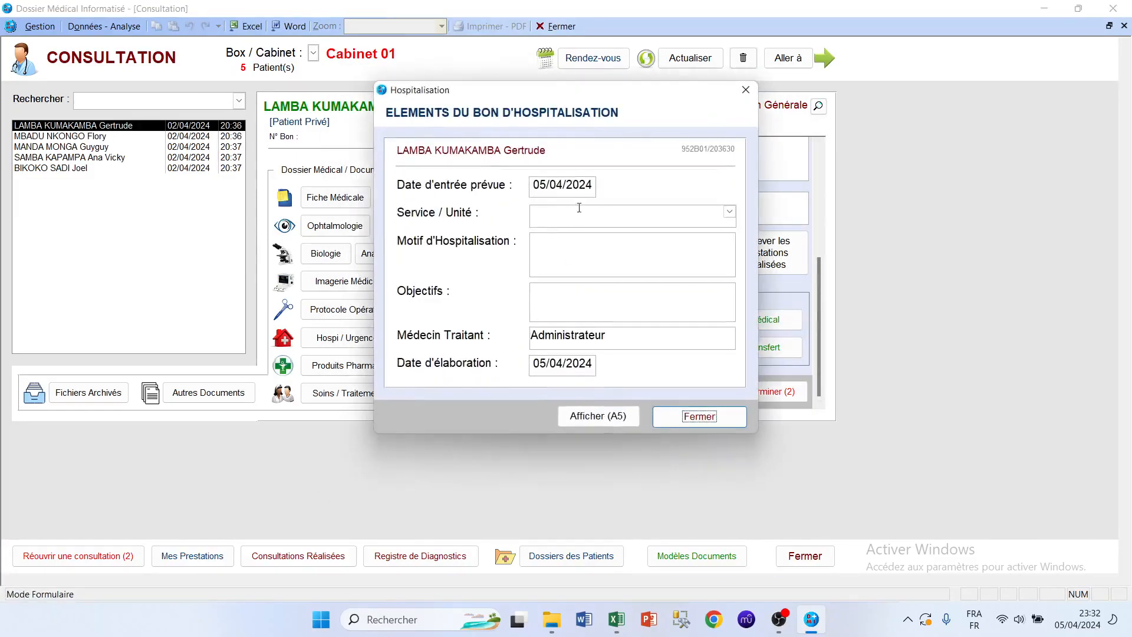
pyautogui.click(730, 213)
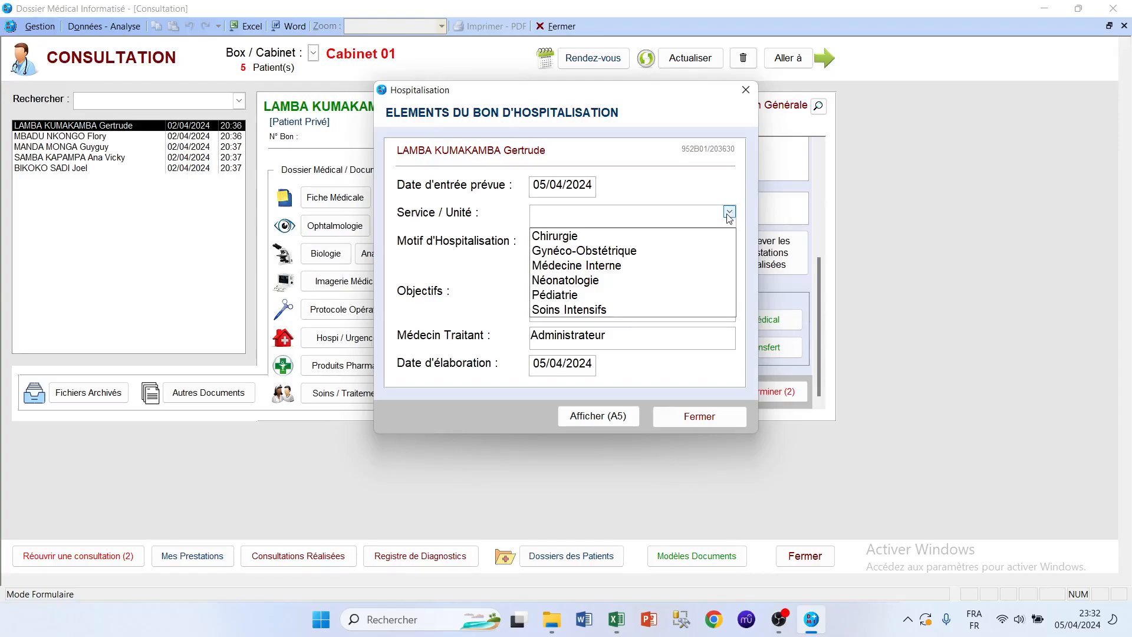
pyautogui.click(730, 213)
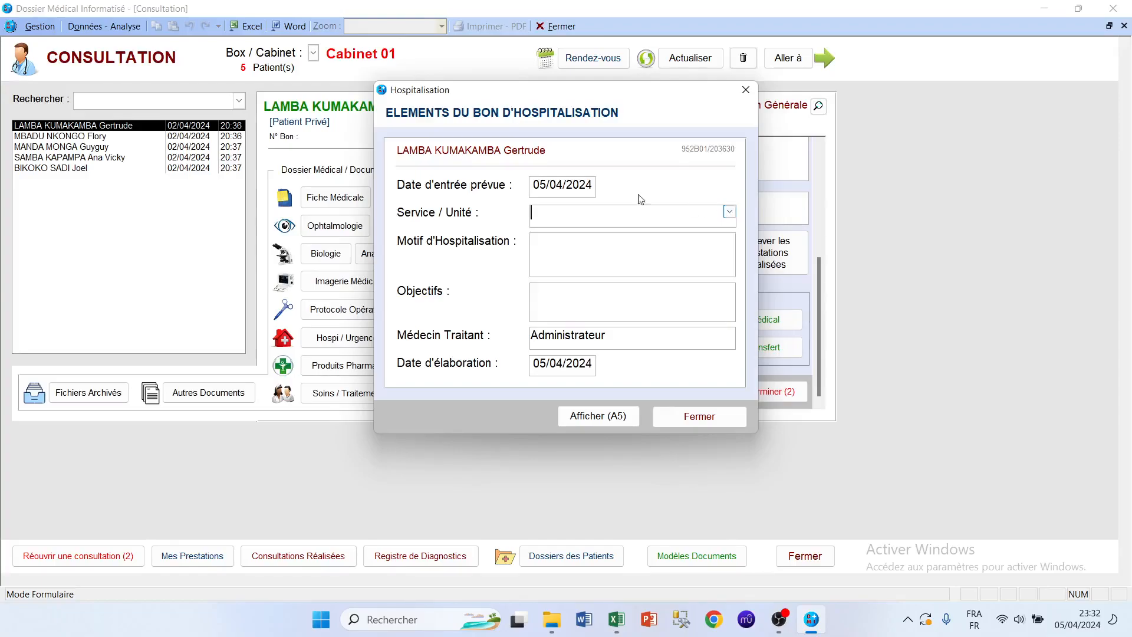
pyautogui.click(730, 210)
pyautogui.click(702, 237)
pyautogui.click(642, 261)
pyautogui.write('rhrehehehr')
pyautogui.click(642, 298)
pyautogui.write('heheheher')
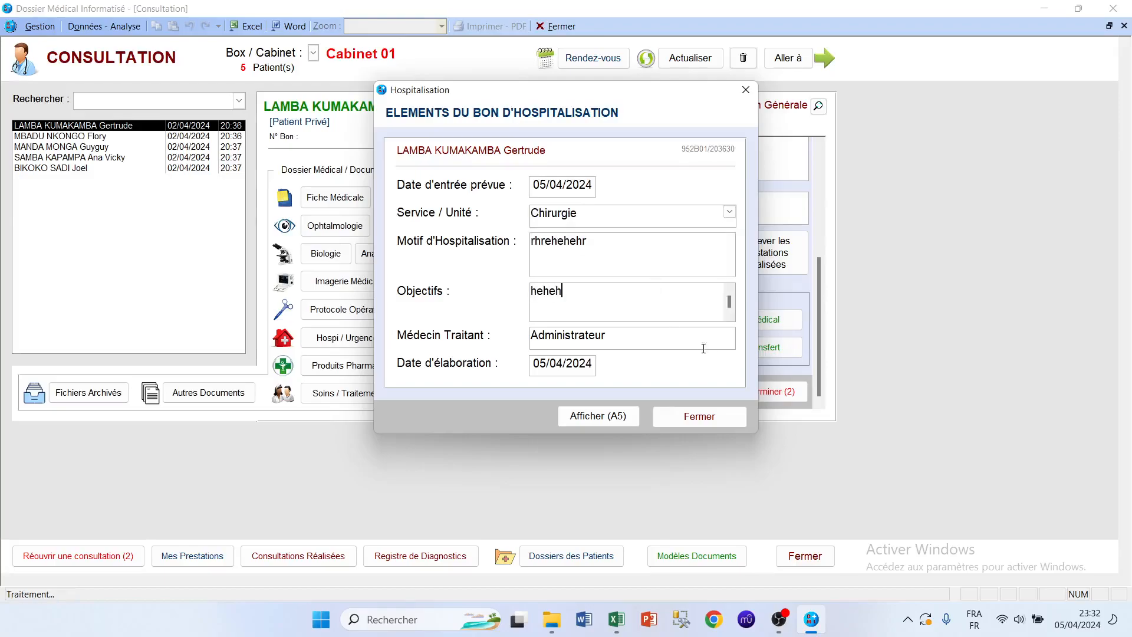
# - Preview the hospitalisation slip in A5, and close both the preview and the slip form
pyautogui.click(629, 413)
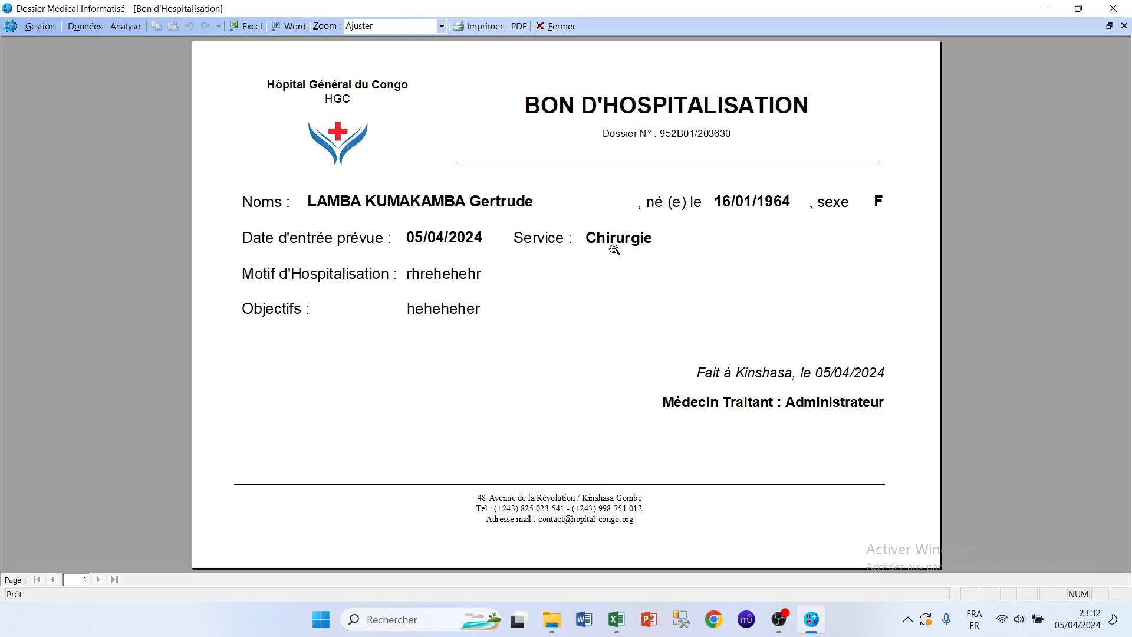
pyautogui.click(558, 27)
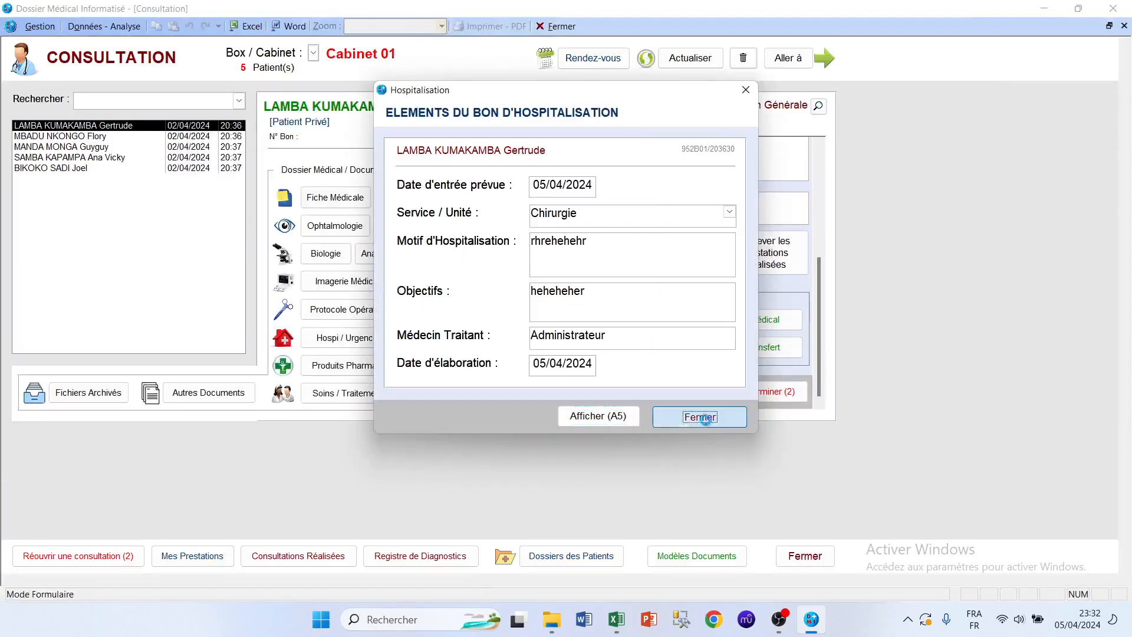
pyautogui.click(700, 416)
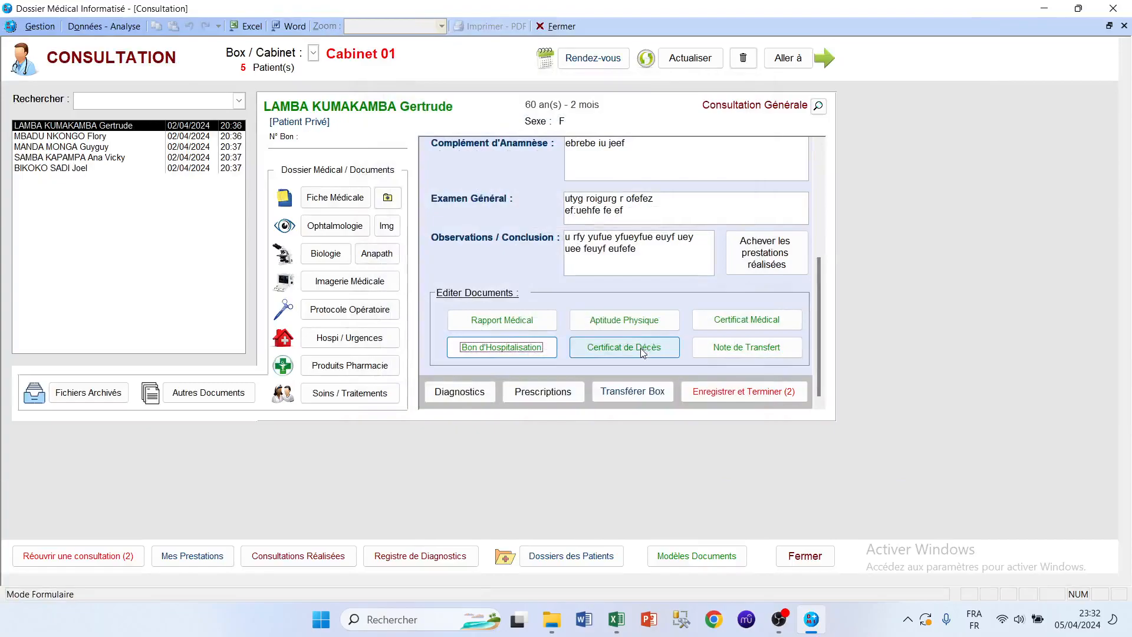
# - Open the transfer note and enter "gegegegege" as the destination
pyautogui.click(754, 352)
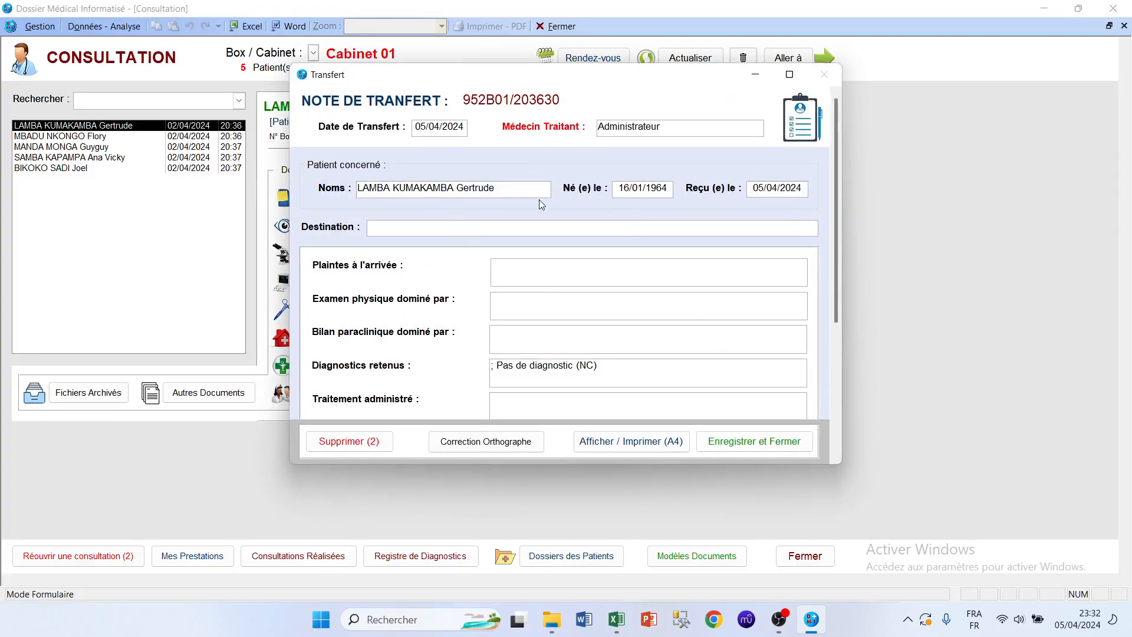
pyautogui.write('gegegegege')
pyautogui.scroll(-1, 837, 141)
pyautogui.scroll(-3, 838, 140)
pyautogui.scroll(2, 831, 207)
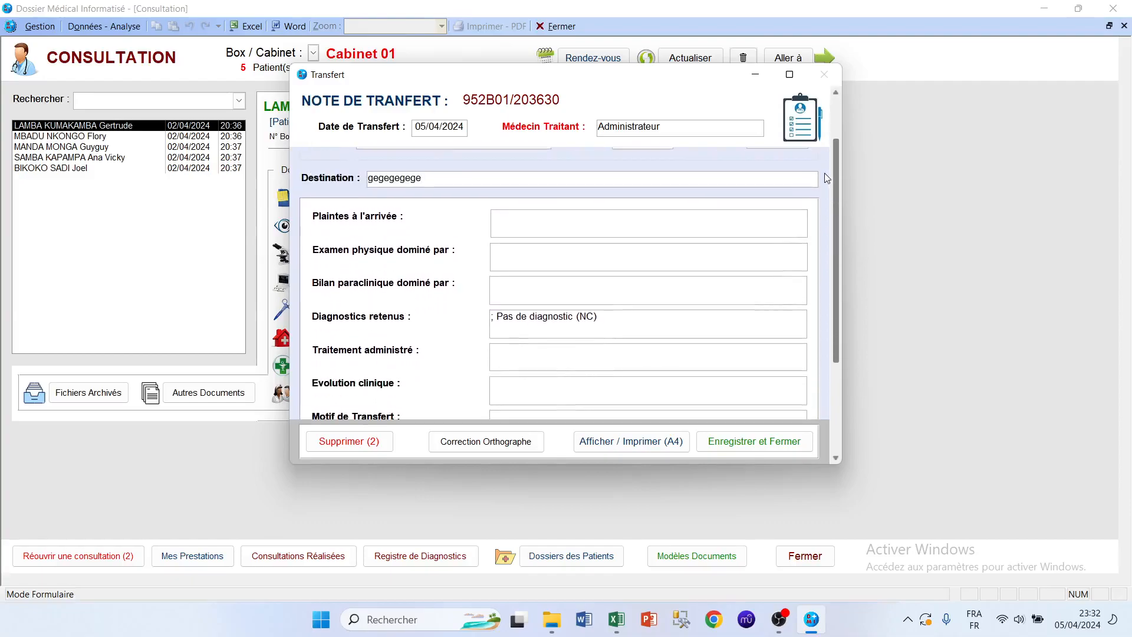
pyautogui.scroll(-2, 825, 172)
pyautogui.scroll(2, 818, 220)
pyautogui.scroll(-3, 814, 212)
pyautogui.scroll(2, 811, 204)
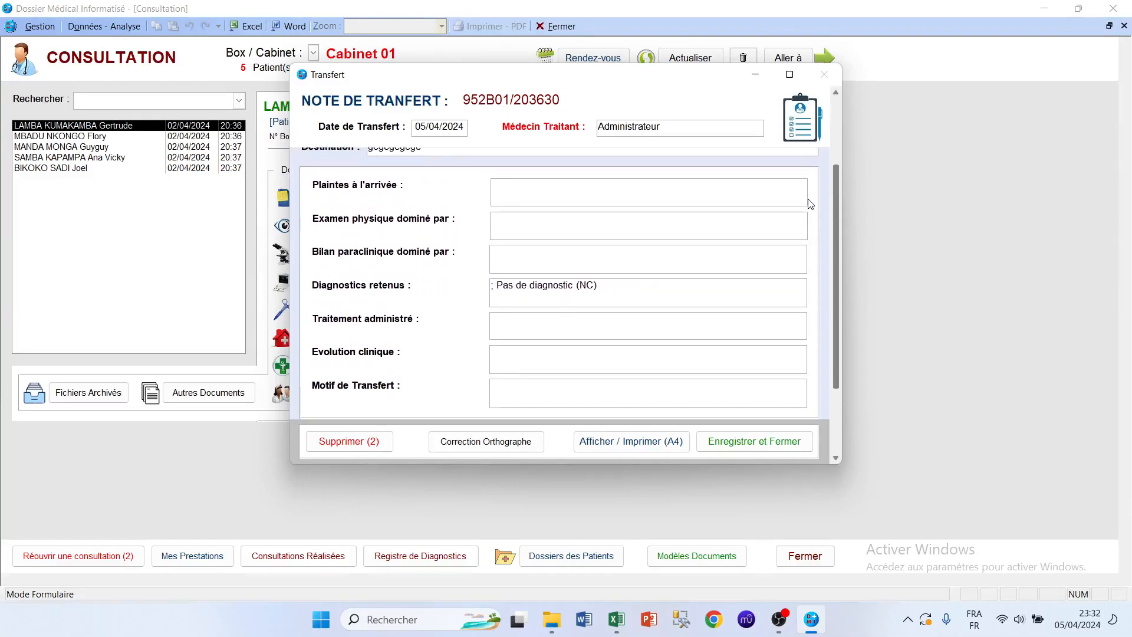
# - Fill in the transfer note with arrival complaints "gggz", physical examination "g'g'g" and paraclinical findings "'g'"
pyautogui.click(651, 184)
pyautogui.write('gggz')
pyautogui.click(608, 226)
pyautogui.write("g'g")
pyautogui.click(601, 246)
pyautogui.write("'g")
# - Preview the A4 transfer note at 100%, check its content and signature area, and close the preview
pyautogui.scroll(-2, 836, 208)
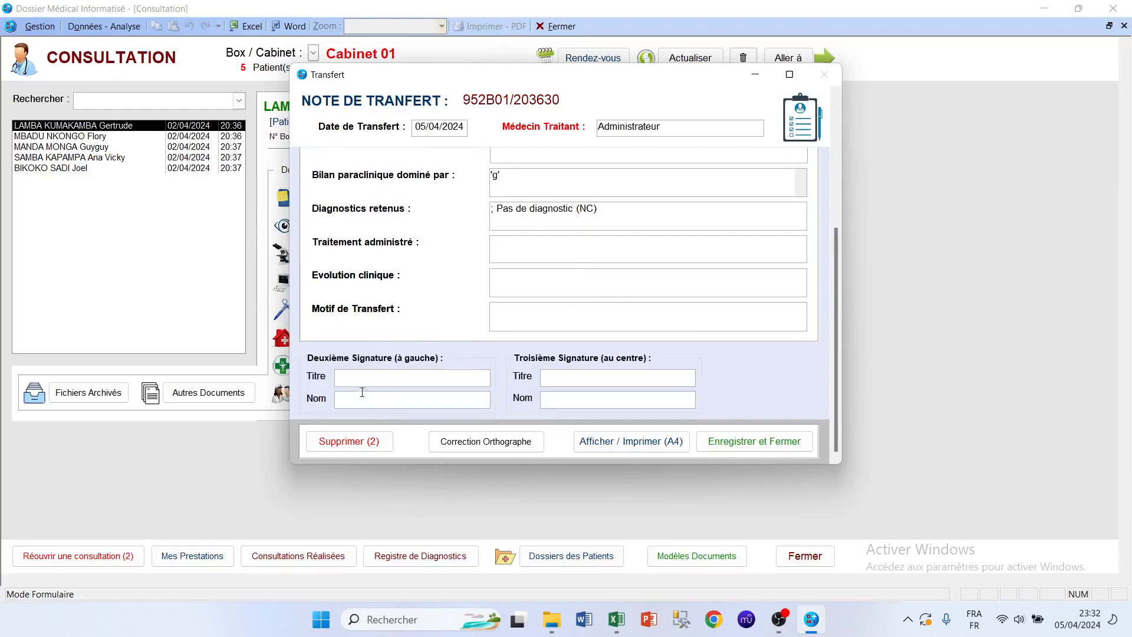
pyautogui.click(628, 441)
pyautogui.click(613, 146)
pyautogui.scroll(-3, 650, 310)
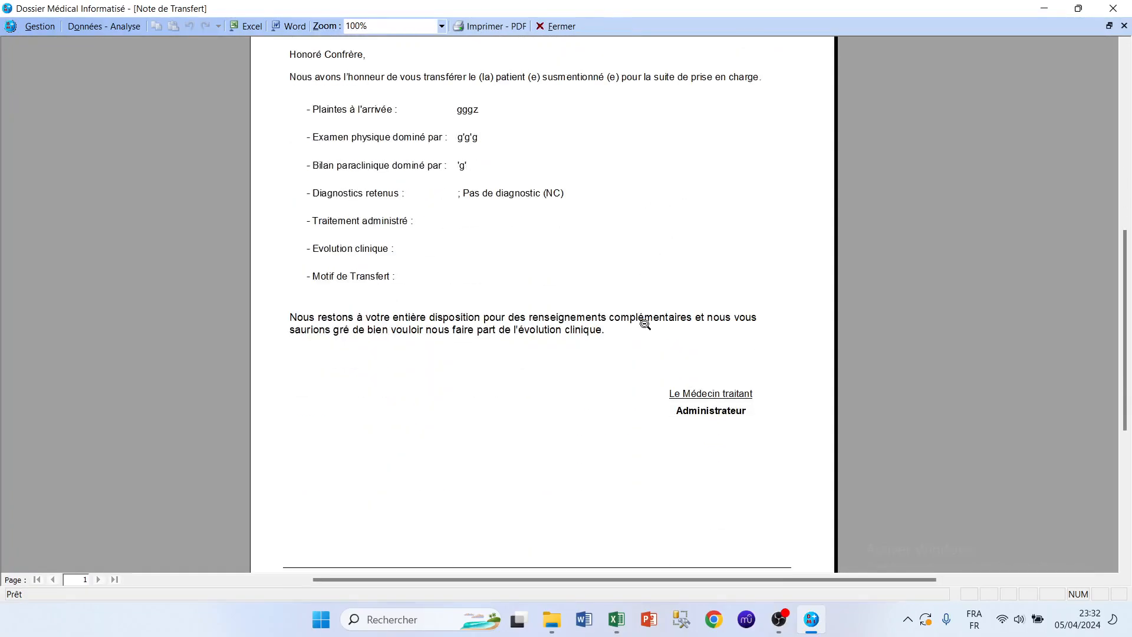
pyautogui.scroll(6, 642, 338)
pyautogui.scroll(-5, 645, 343)
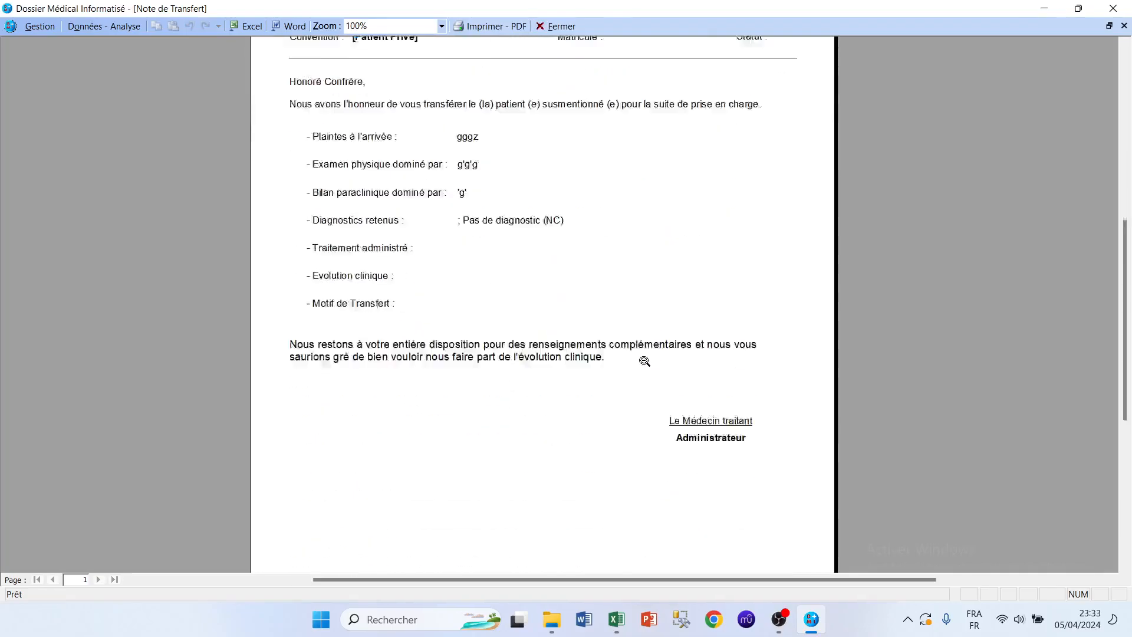
pyautogui.scroll(1, 667, 466)
pyautogui.scroll(-3, 667, 466)
pyautogui.scroll(3, 726, 357)
pyautogui.click(570, 27)
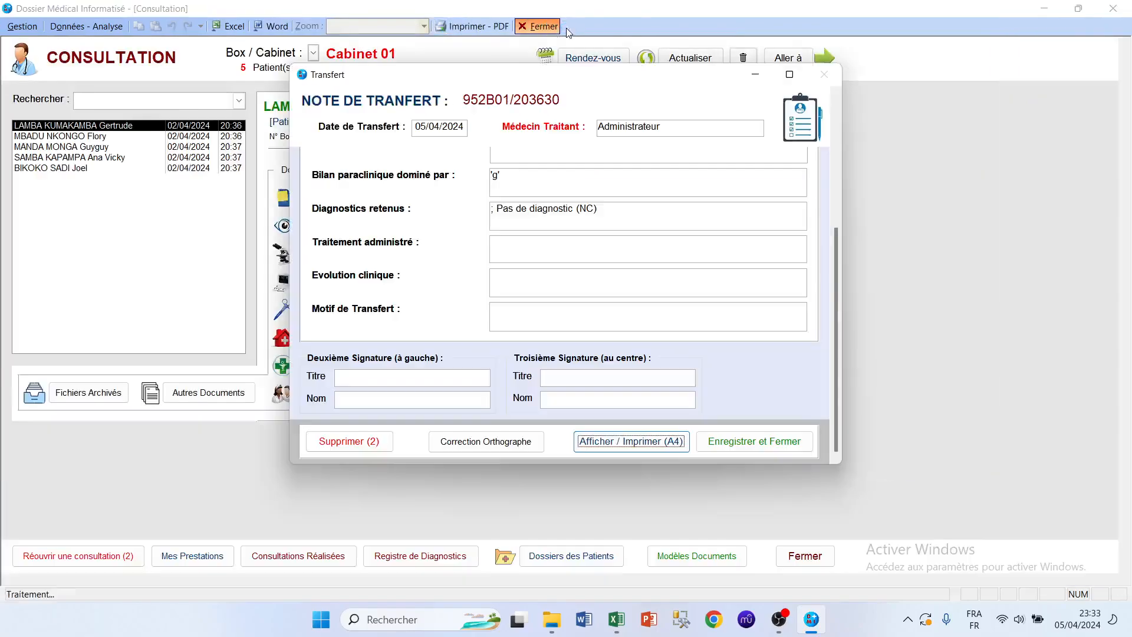
# - Try to save and close the transfer note without a transfer reason, and delete the note
pyautogui.click(772, 448)
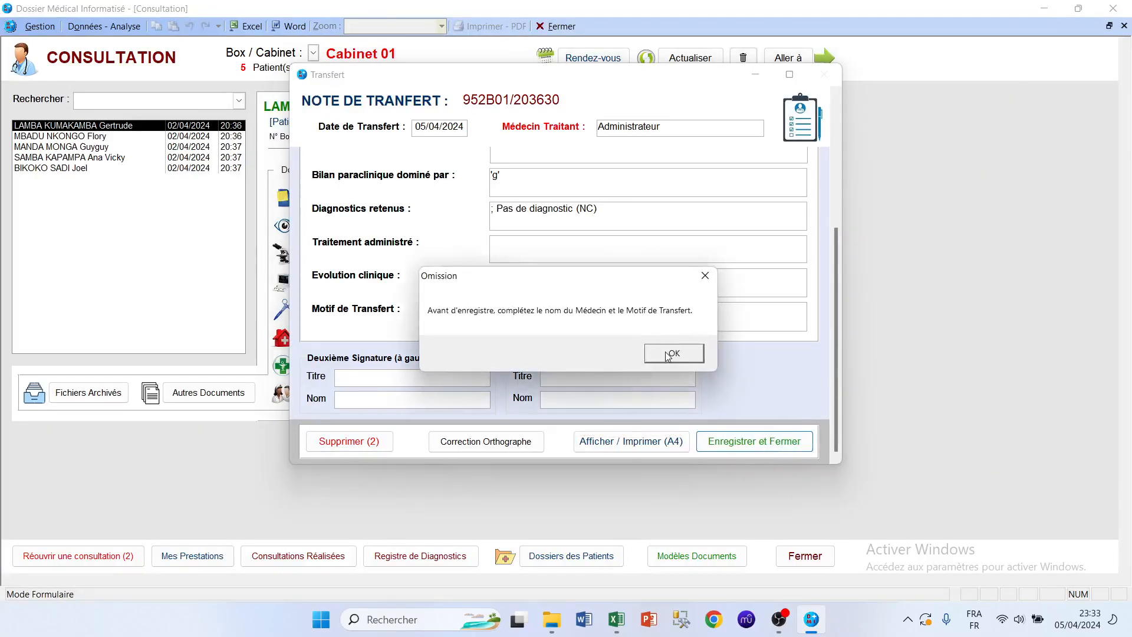
pyautogui.click(672, 353)
pyautogui.scroll(3, 706, 361)
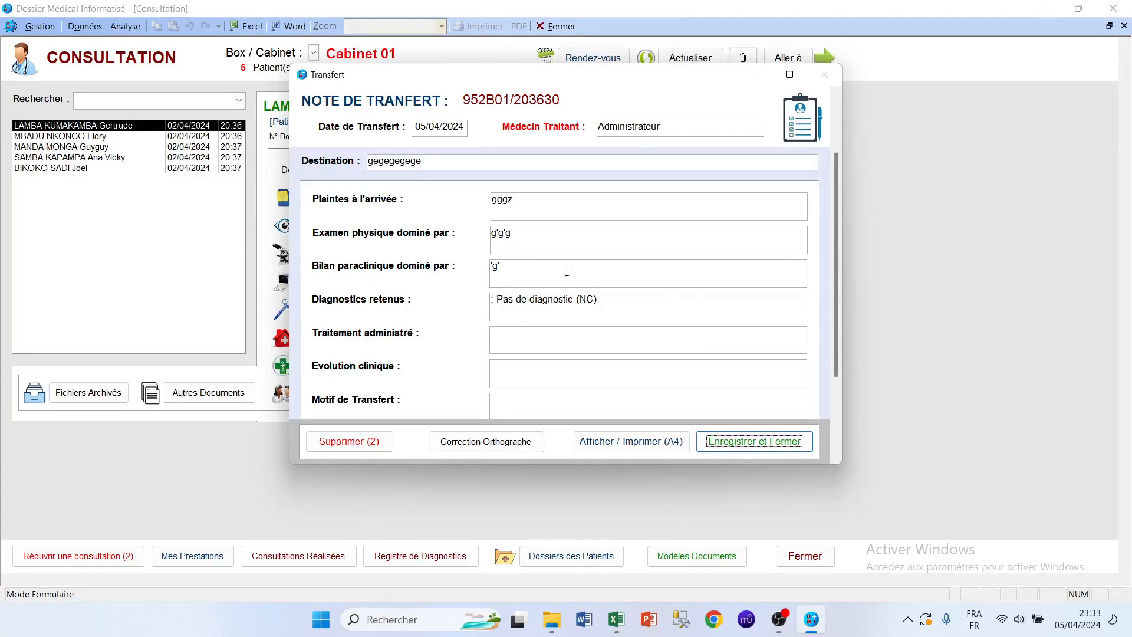
pyautogui.scroll(-3, 572, 289)
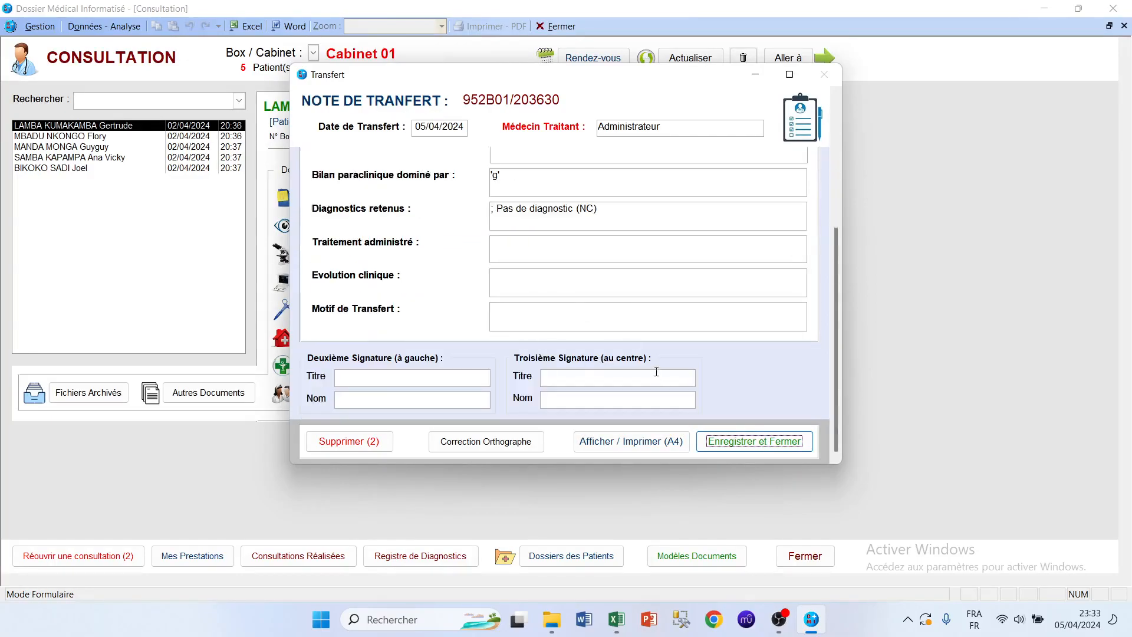
pyautogui.scroll(3, 657, 373)
pyautogui.click(332, 445)
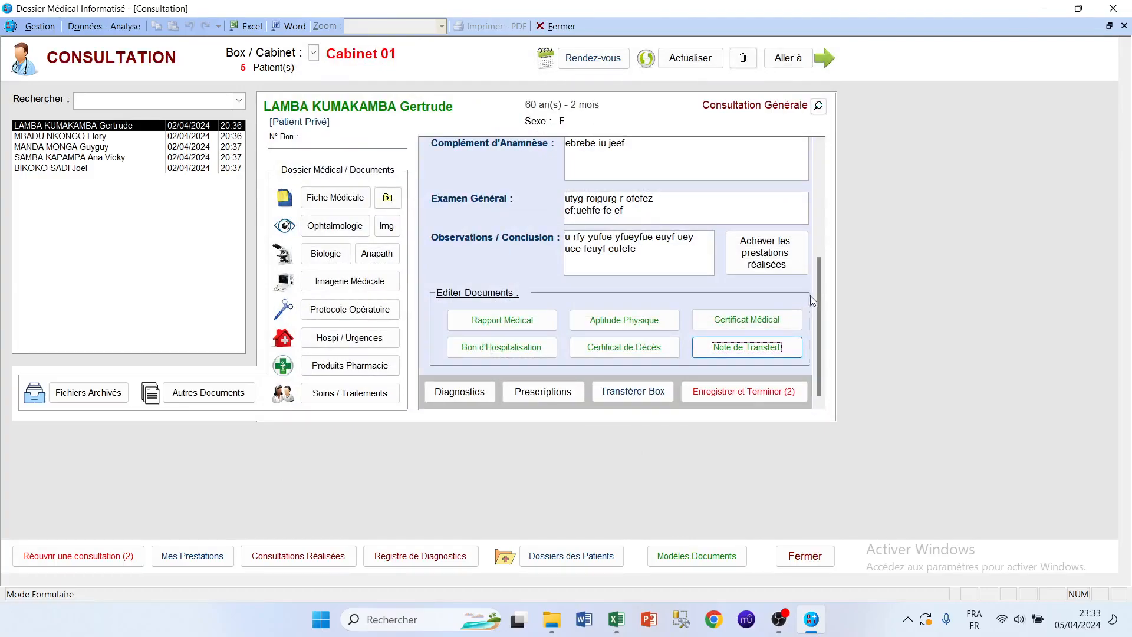
pyautogui.scroll(1, 737, 301)
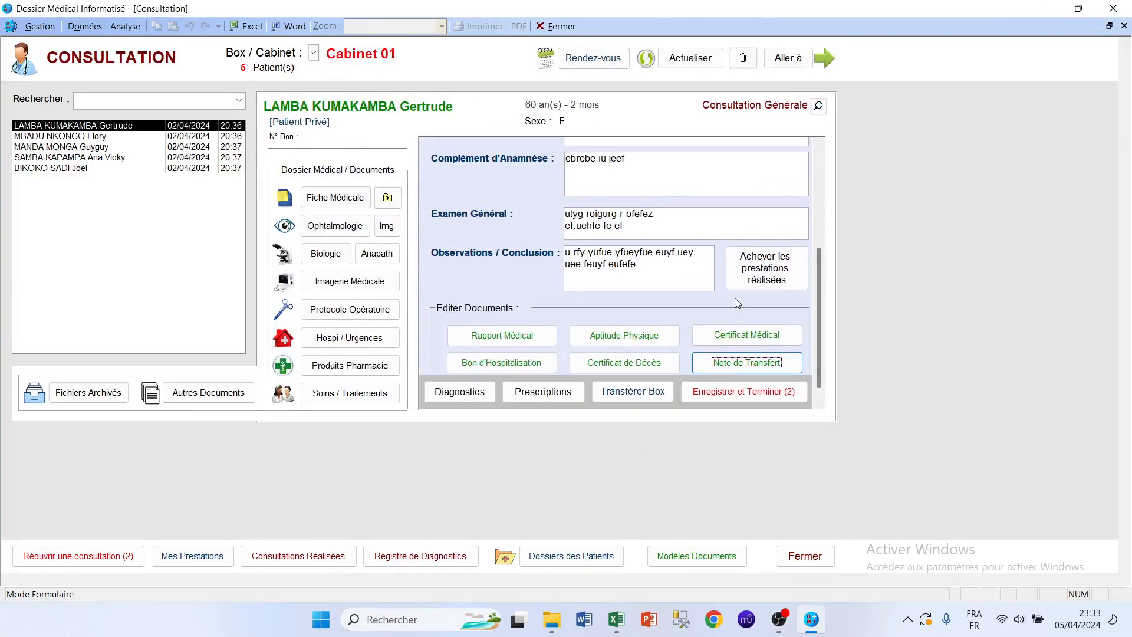